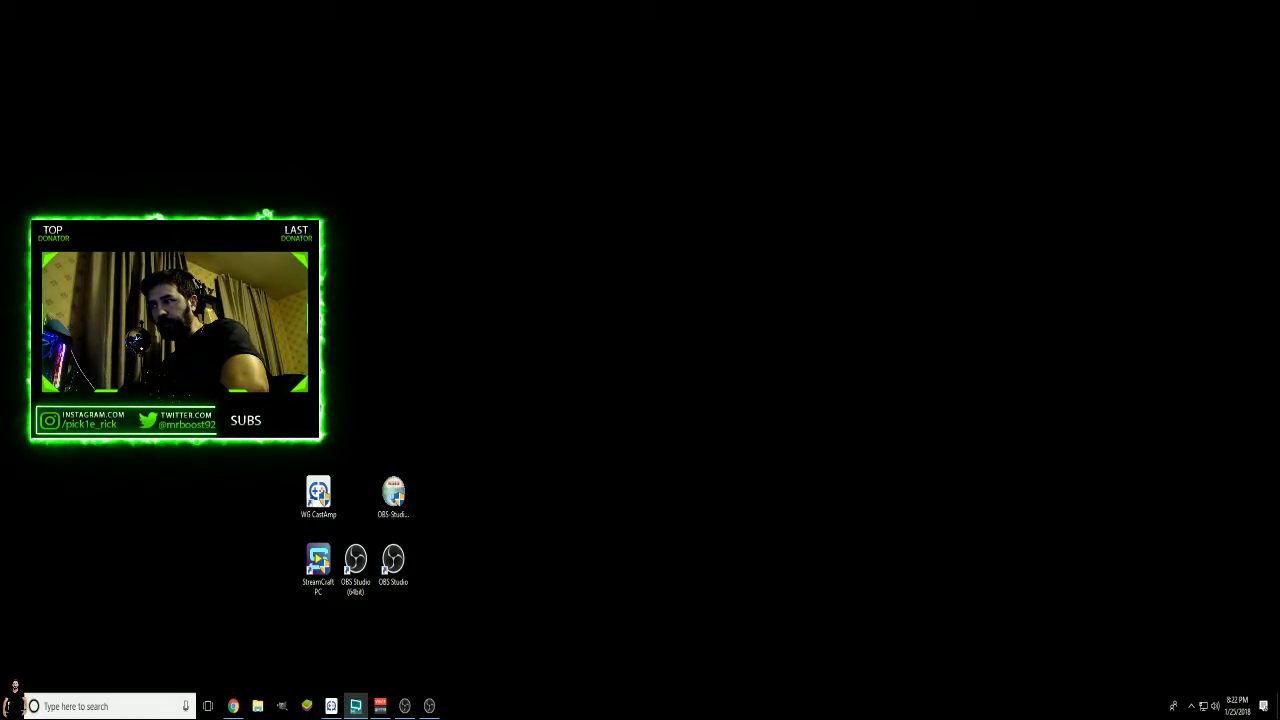
Launch OBS Studio from its desktop shortcut, then launch it a second time.
double_click(393, 492)
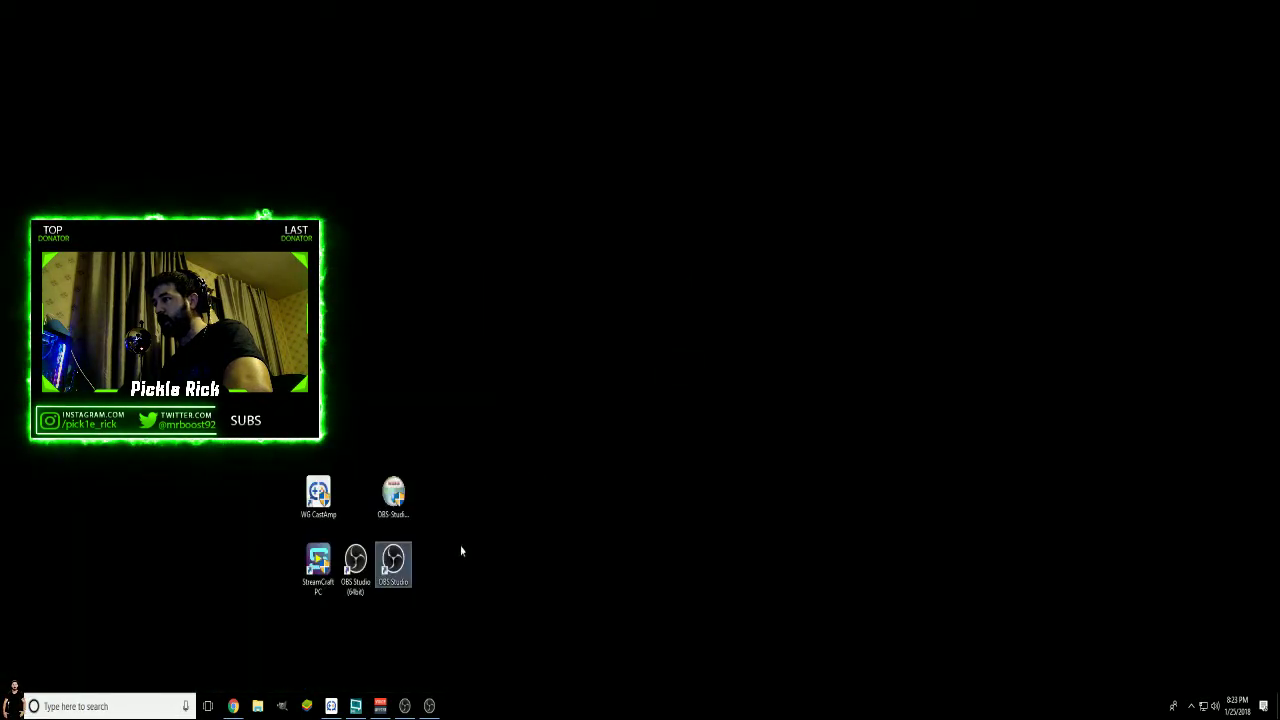
double_click(398, 566)
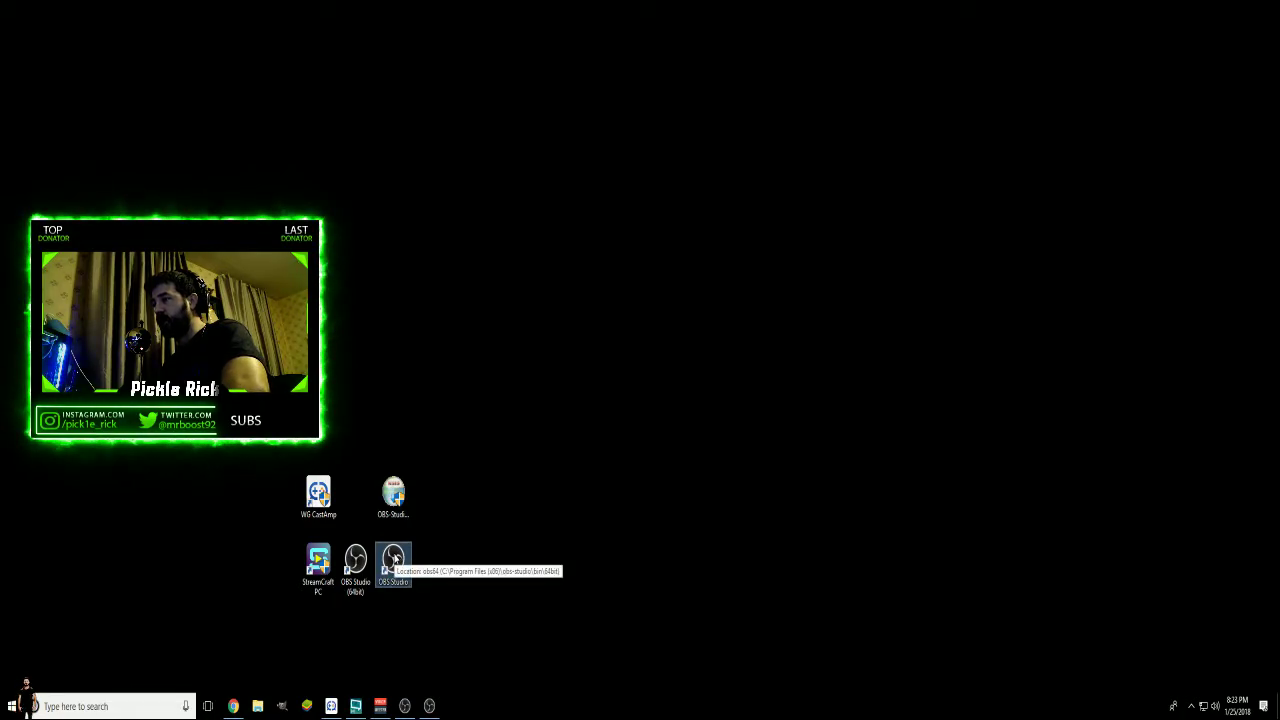
right_click(400, 568)
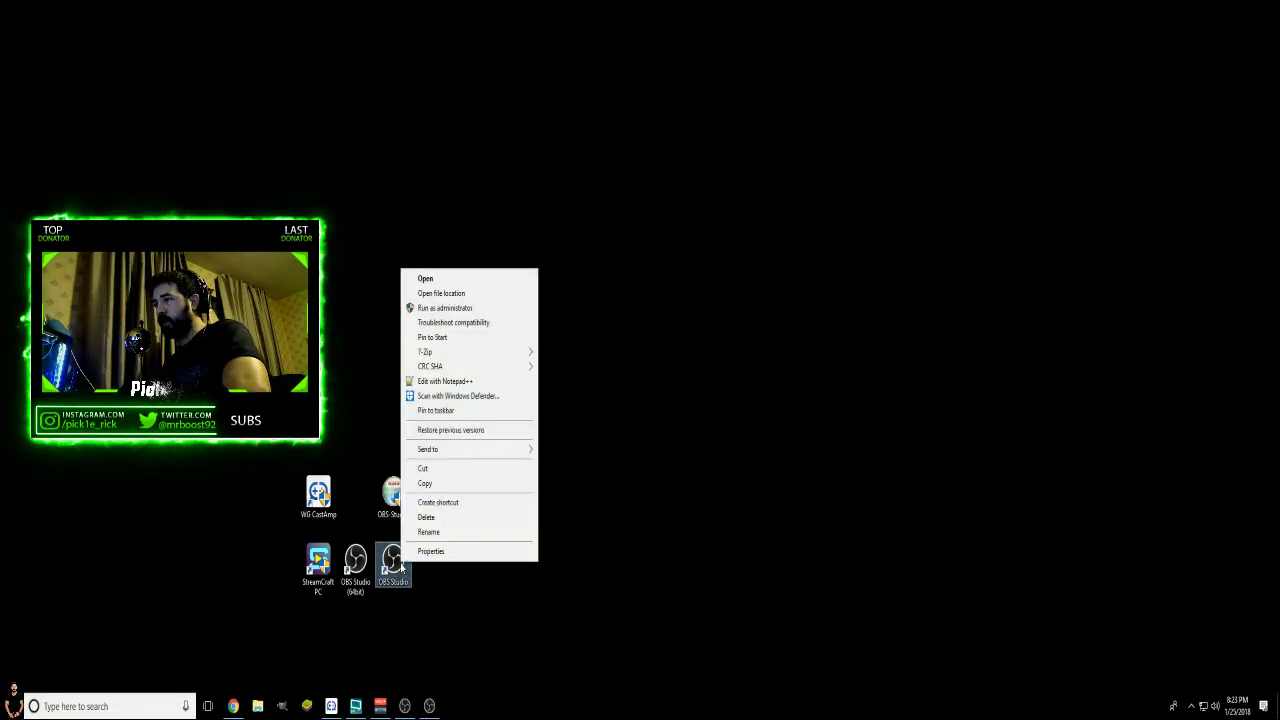
left_click(405, 551)
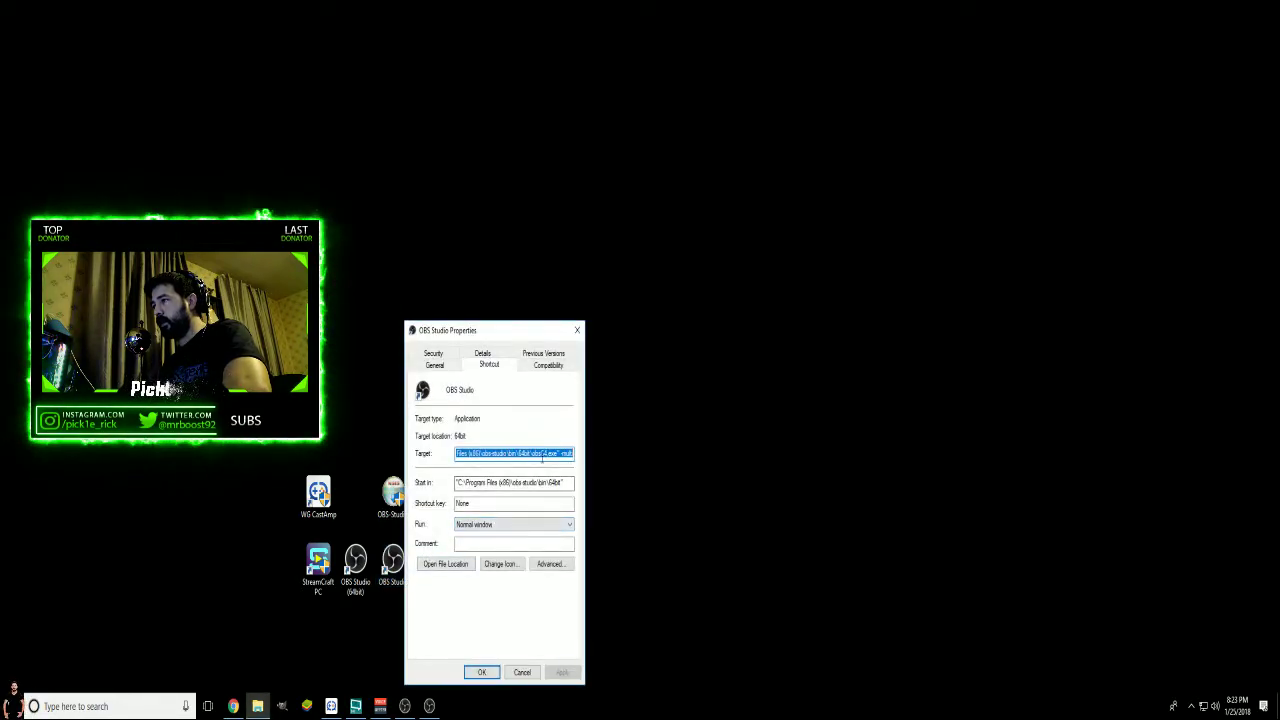
left_click(542, 454)
key("ctrl+a")
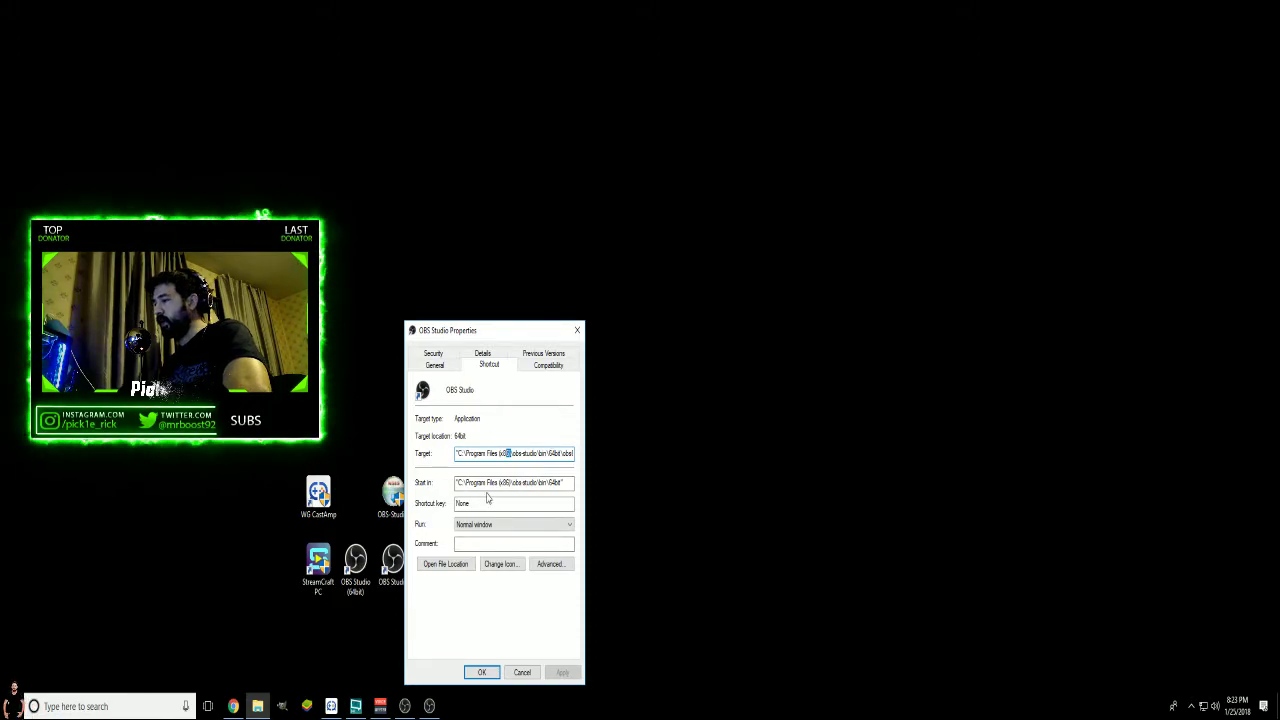
Close the shortcut properties and start the OBS Studio 20.1.1 setup past its welcome page.
left_click(516, 672)
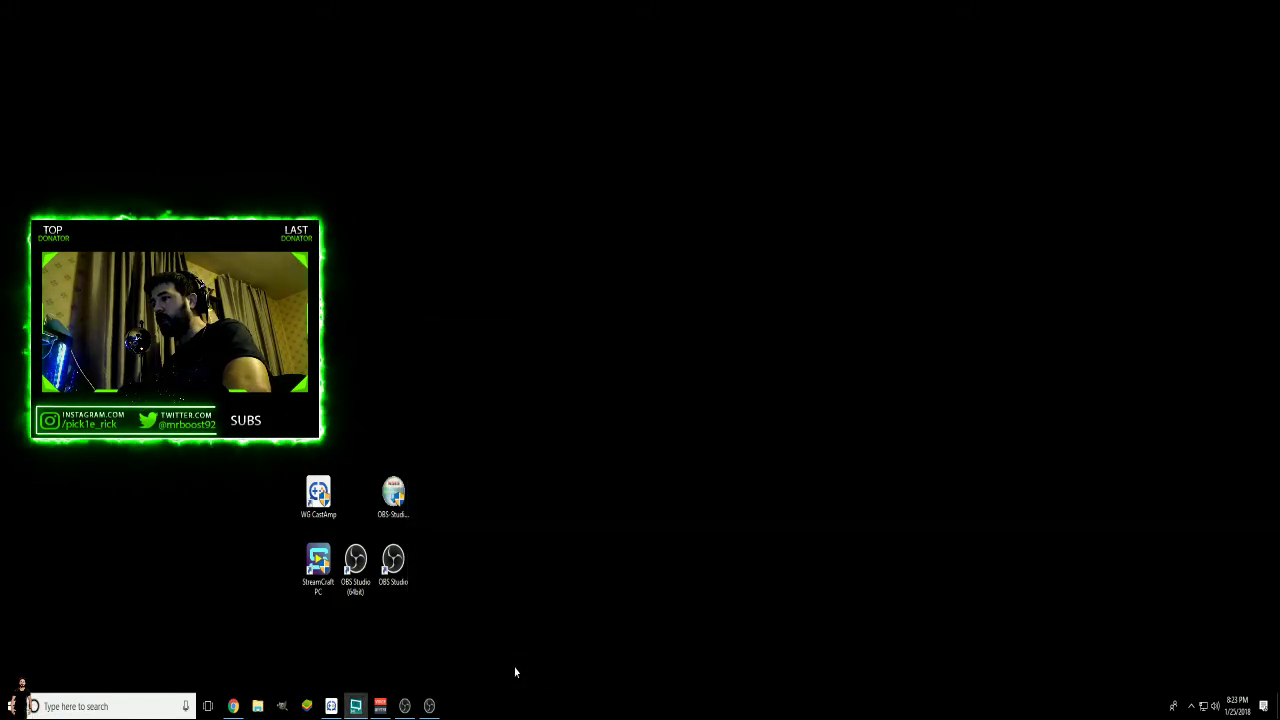
left_click(398, 492)
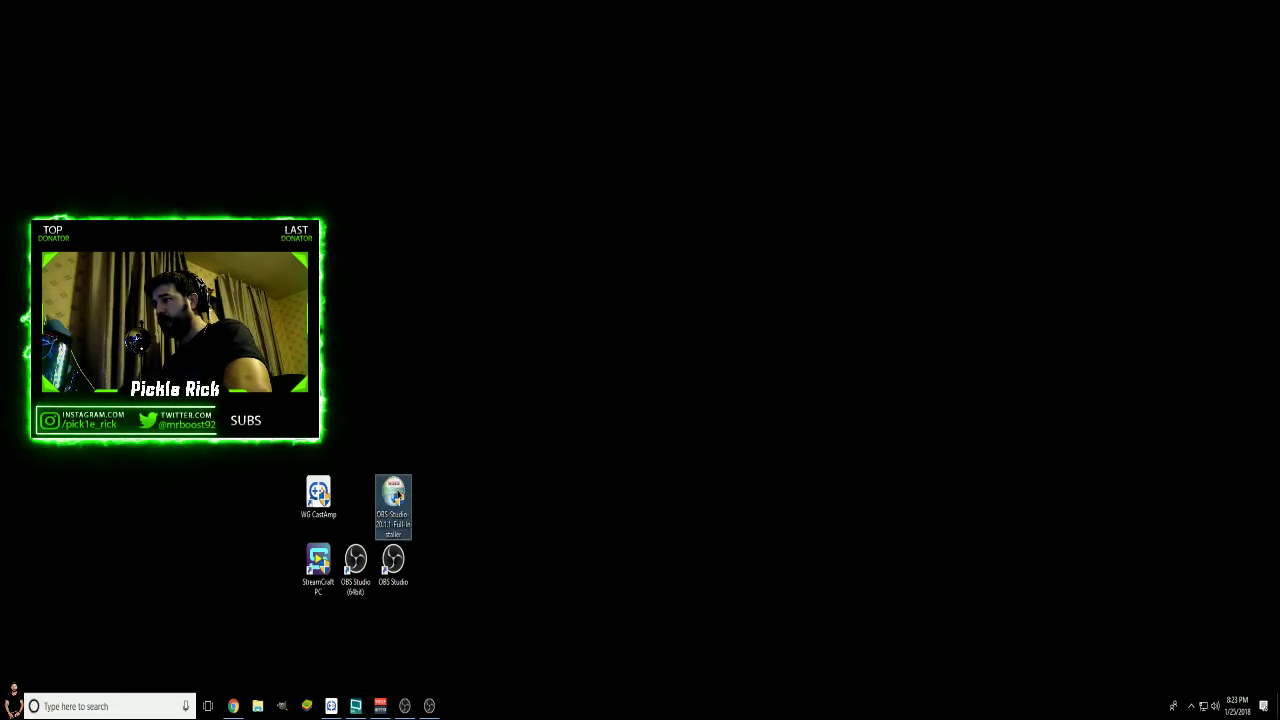
double_click(398, 492)
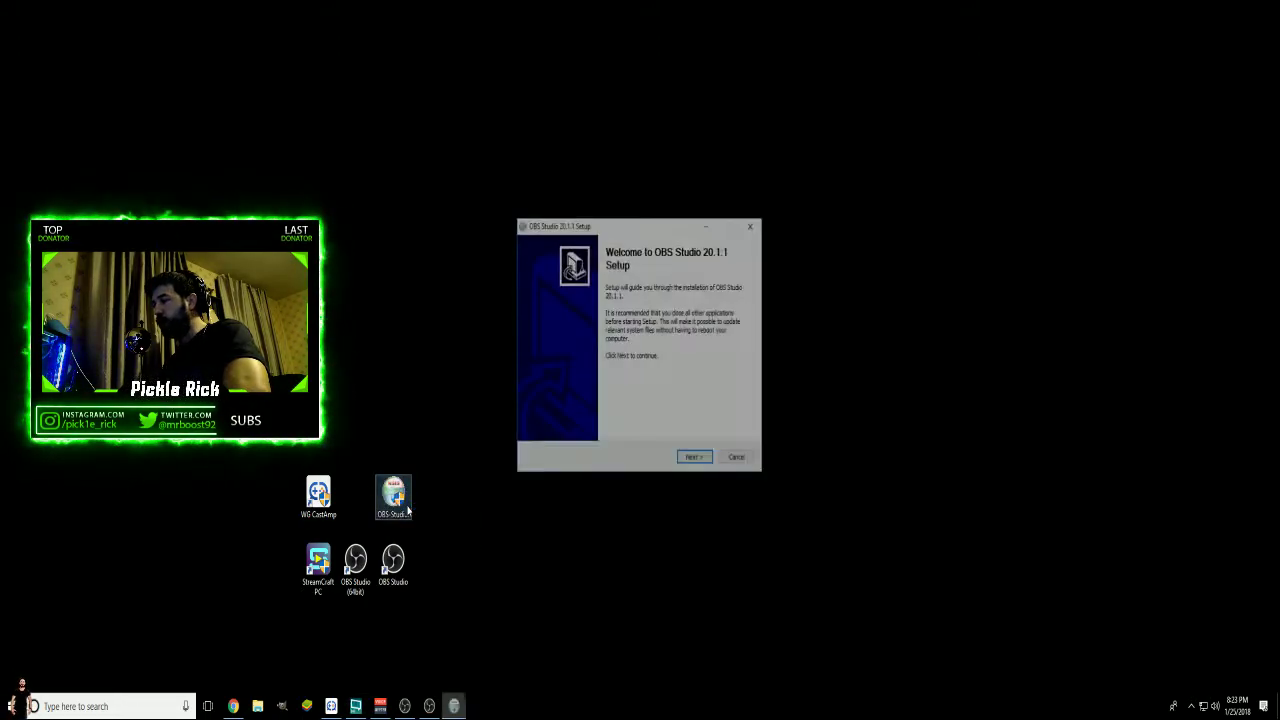
left_click(688, 462)
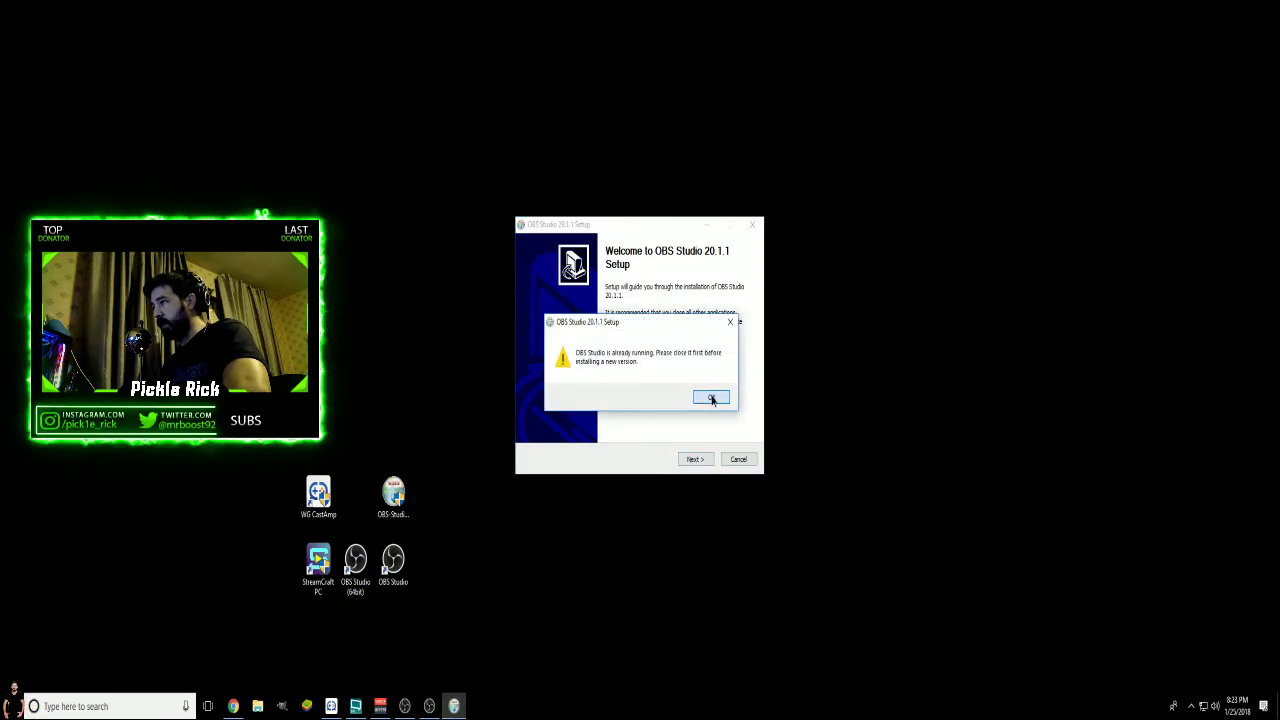
Dismiss the already-running warning, then restore and fully close the running OBS Studio.
left_click(711, 398)
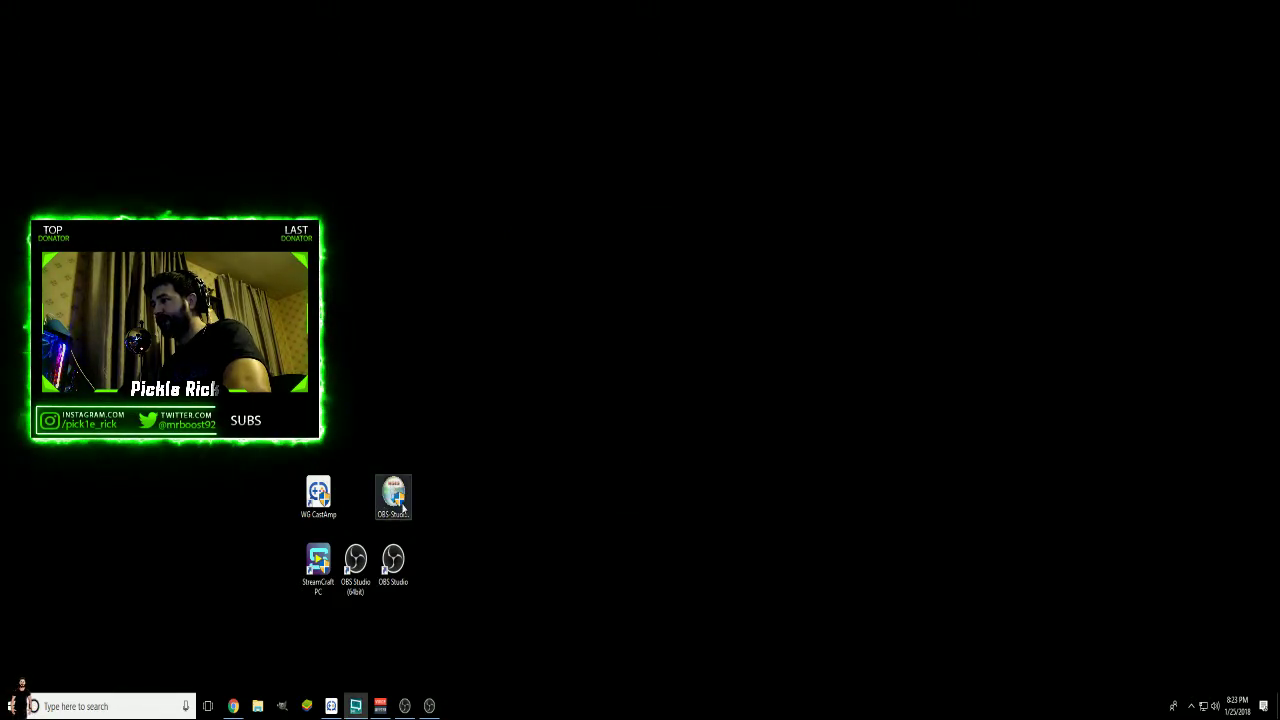
left_click(429, 706)
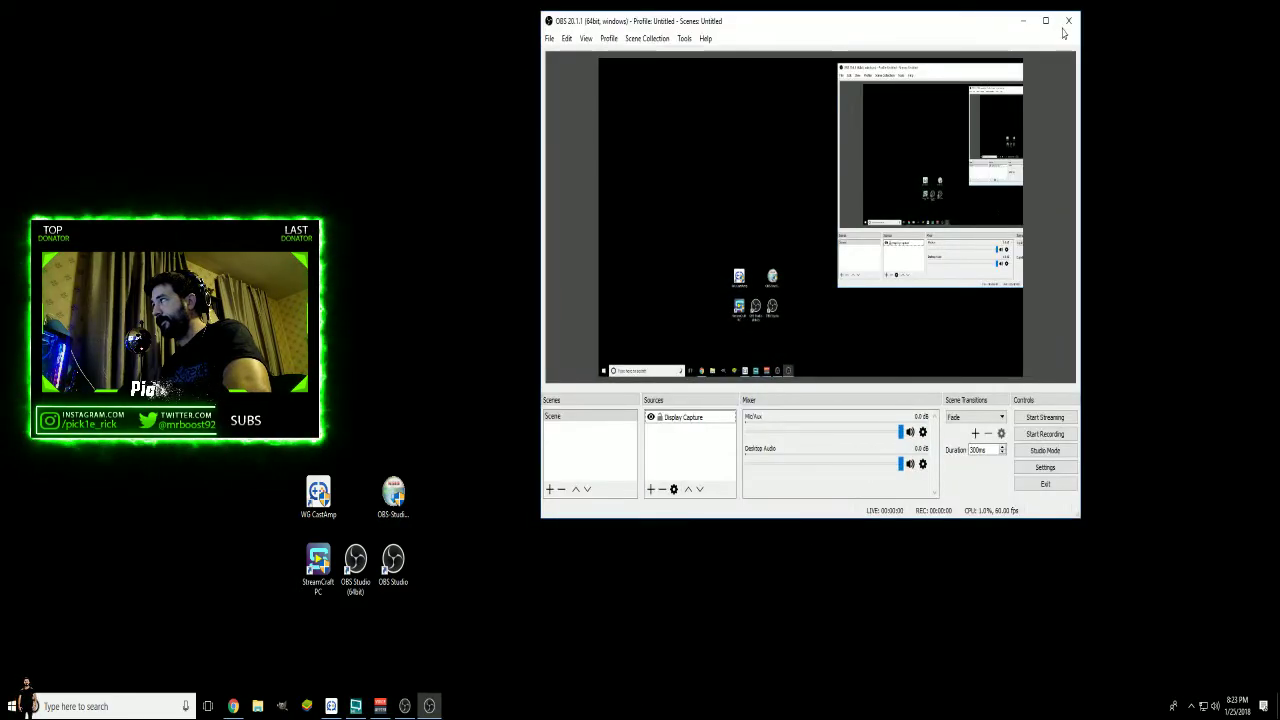
left_click(1068, 21)
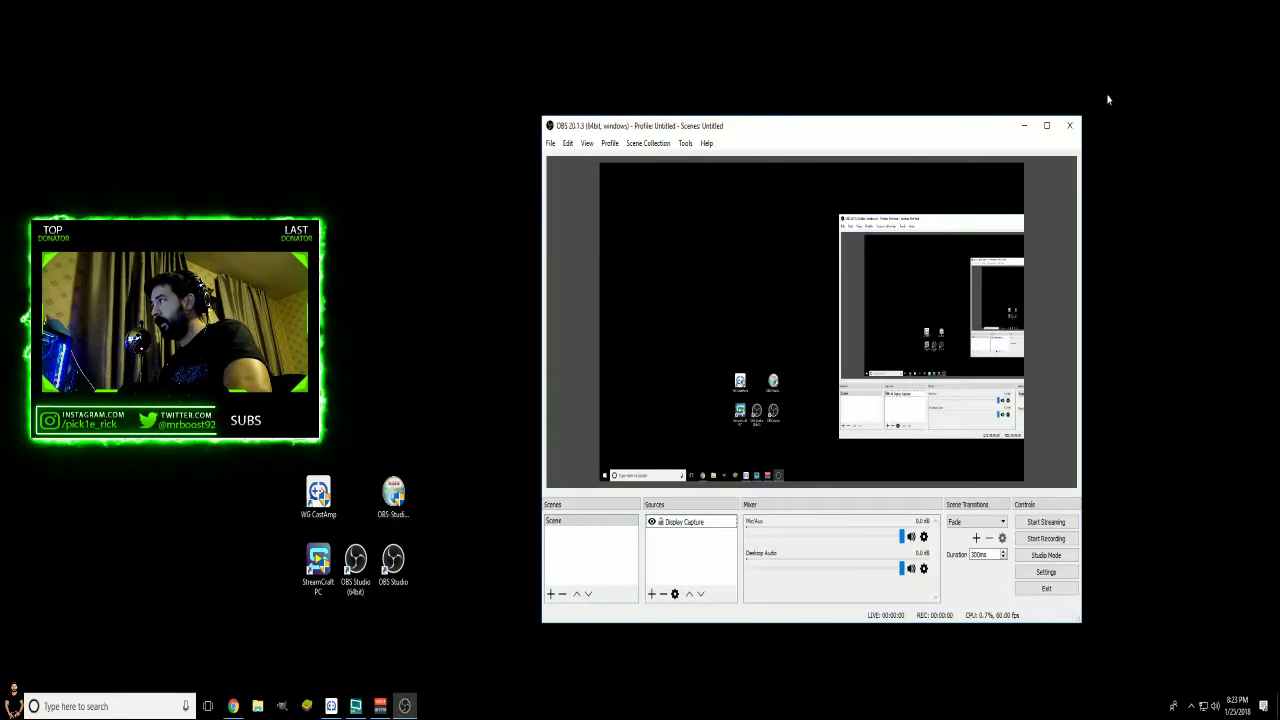
left_click(1070, 127)
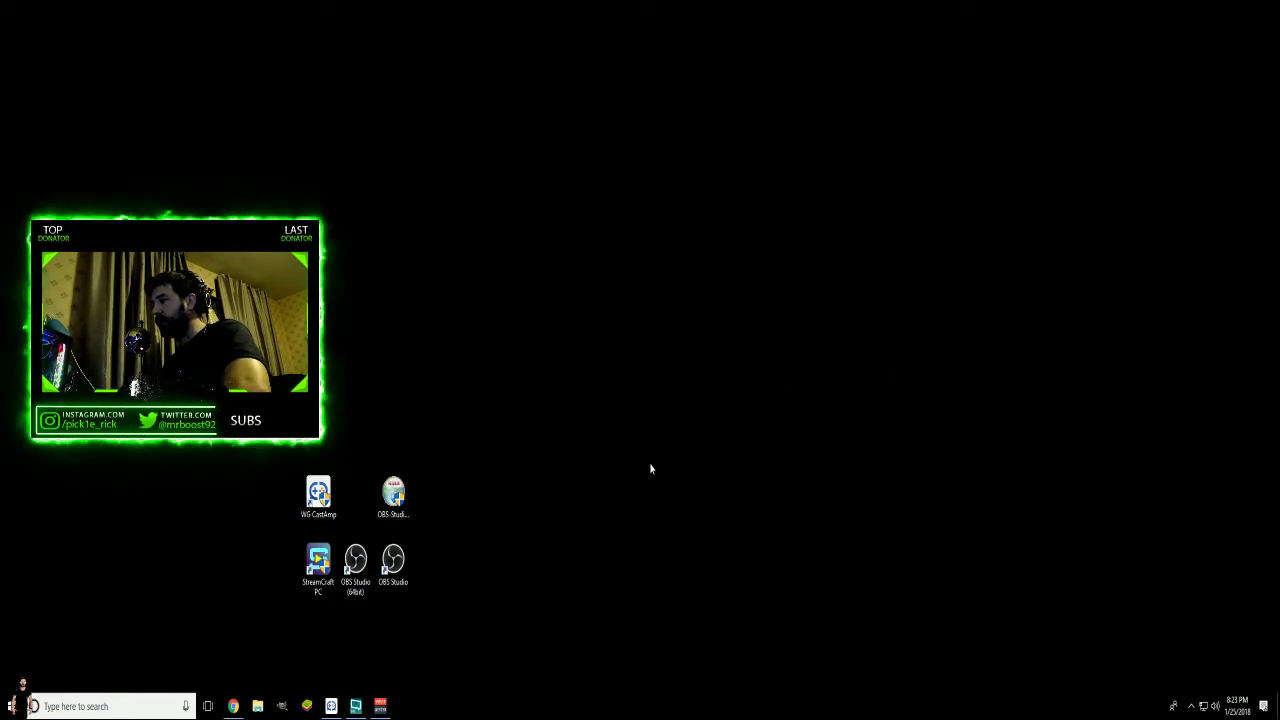
double_click(402, 500)
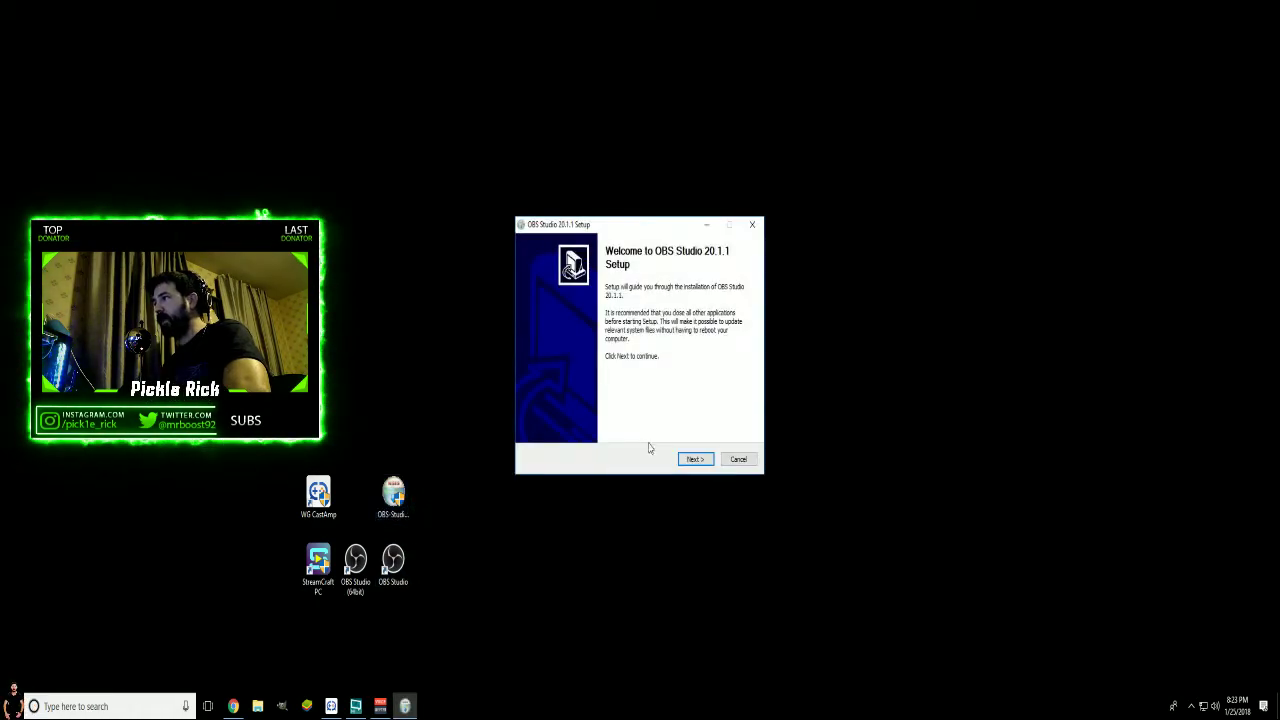
left_click(690, 461)
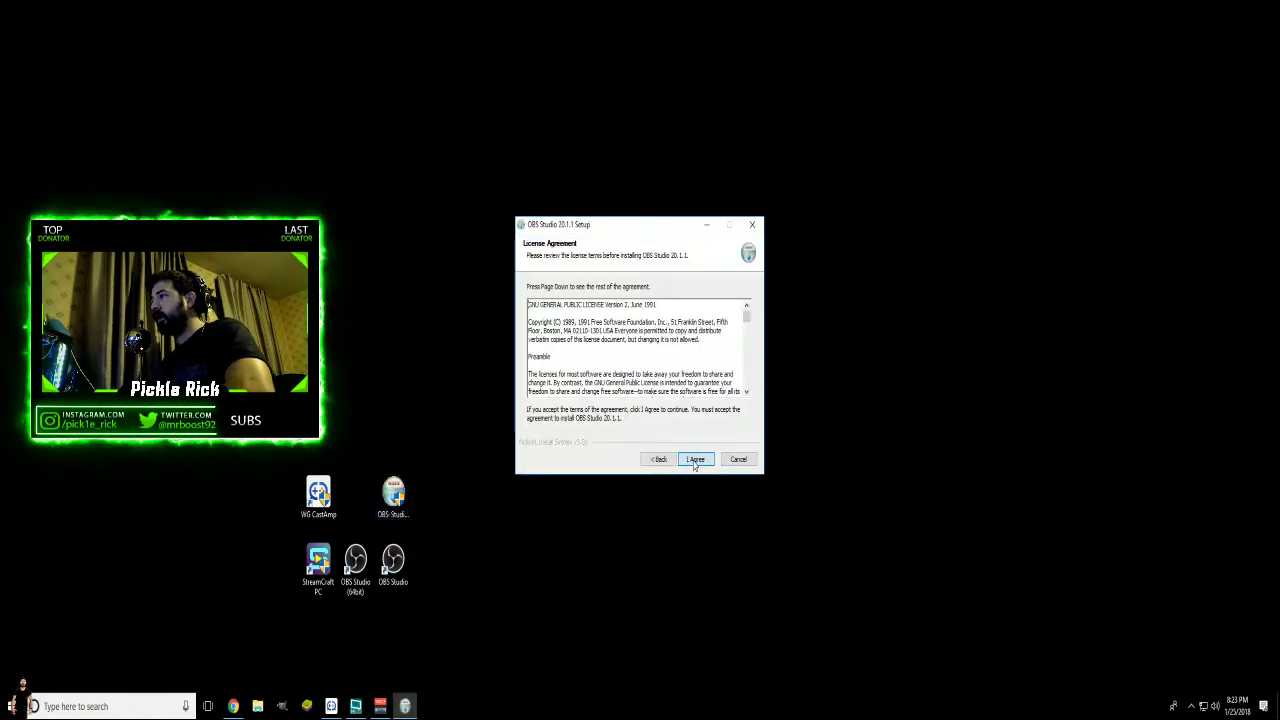
left_click(689, 464)
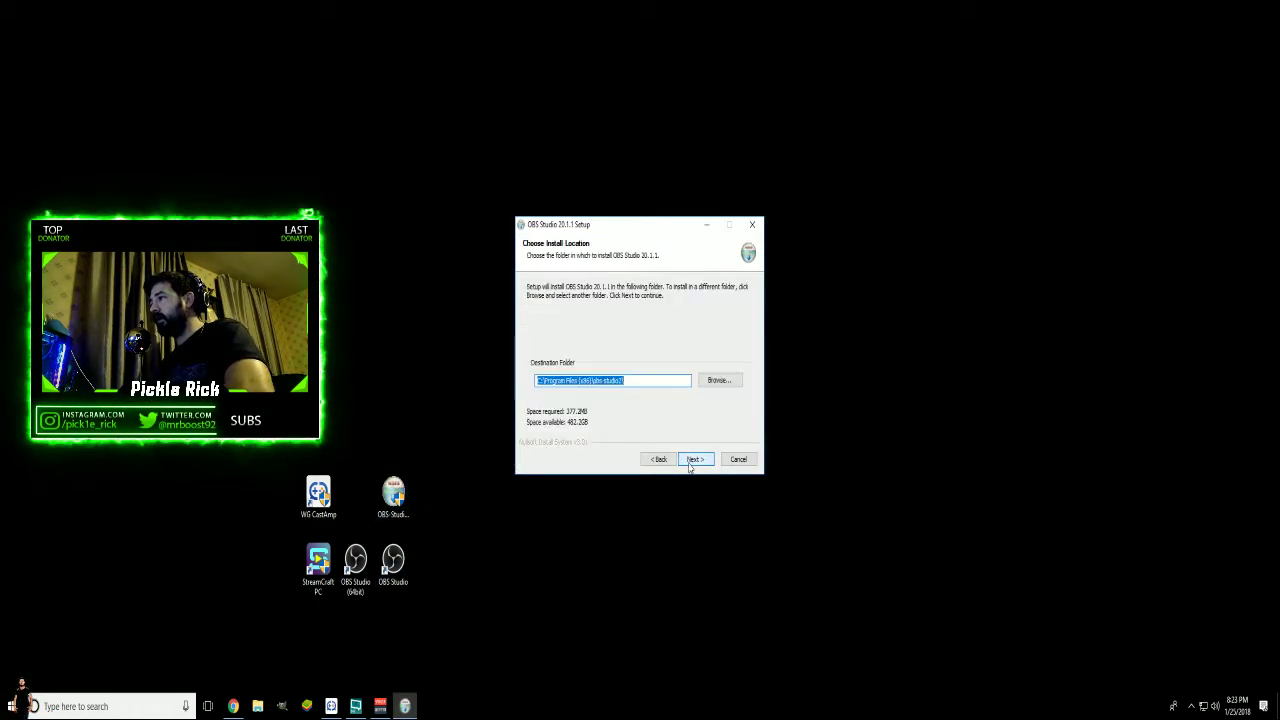
left_click(620, 381)
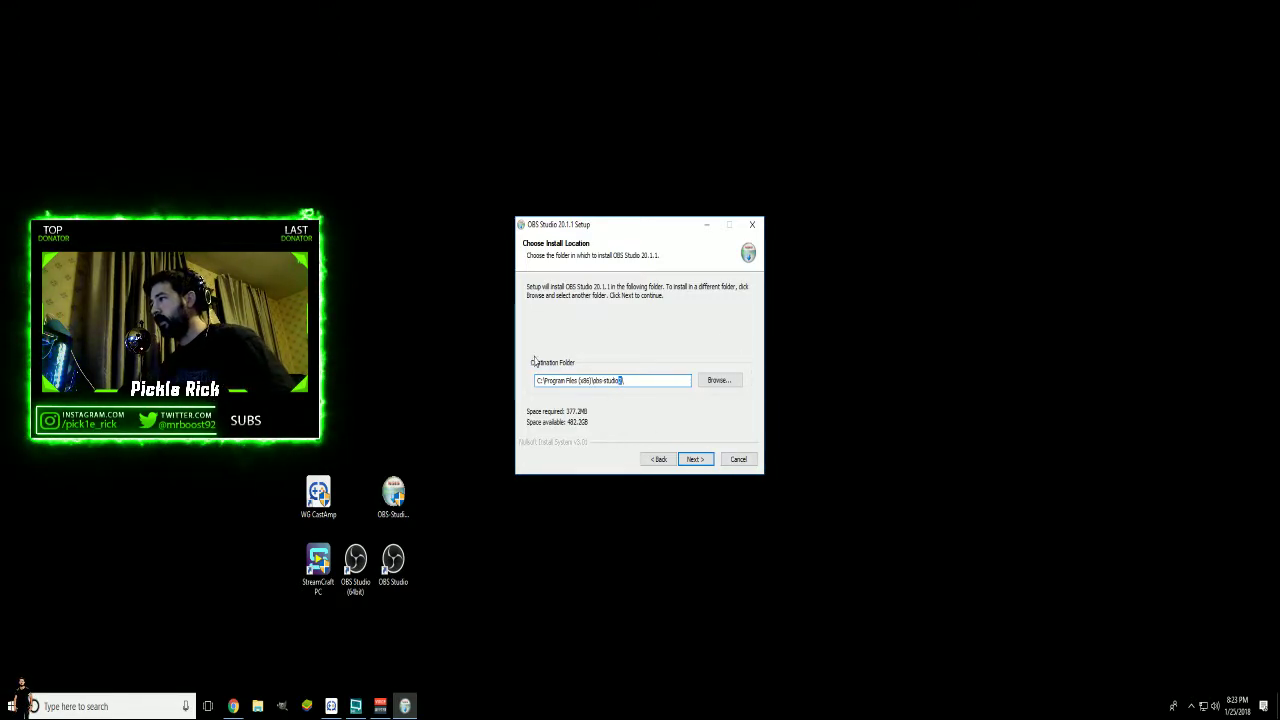
left_click(742, 461)
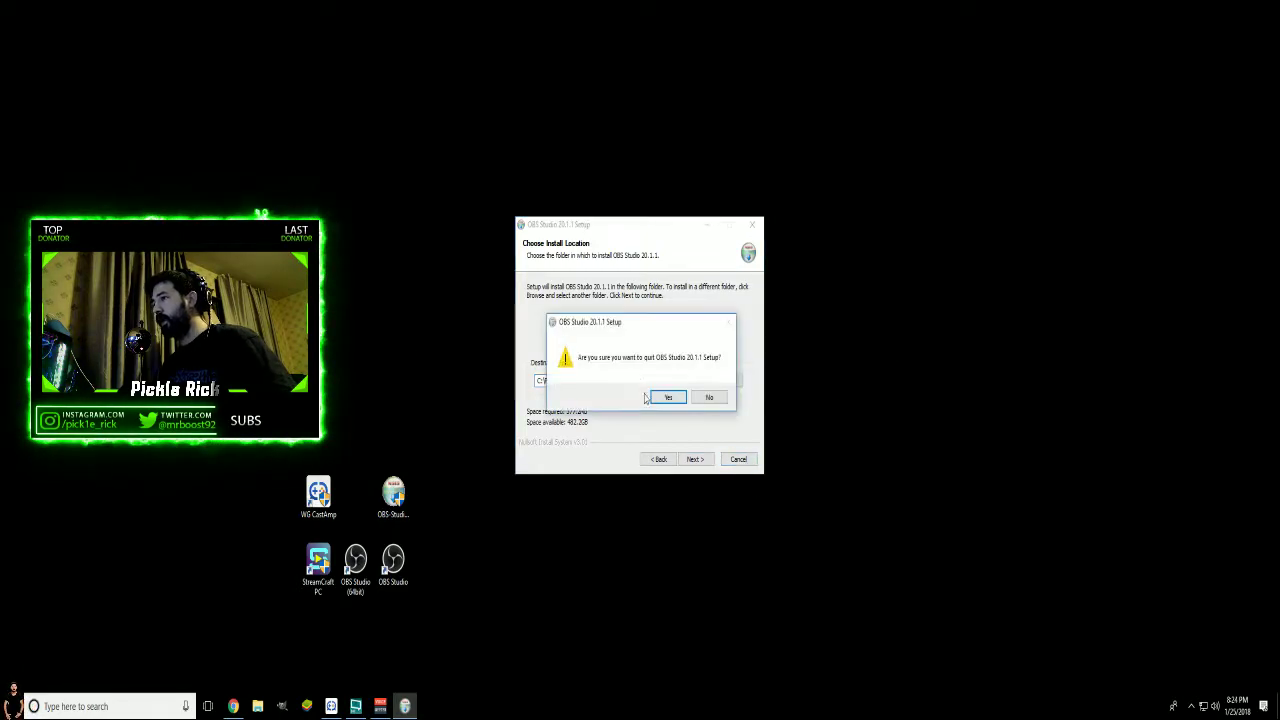
left_click(668, 398)
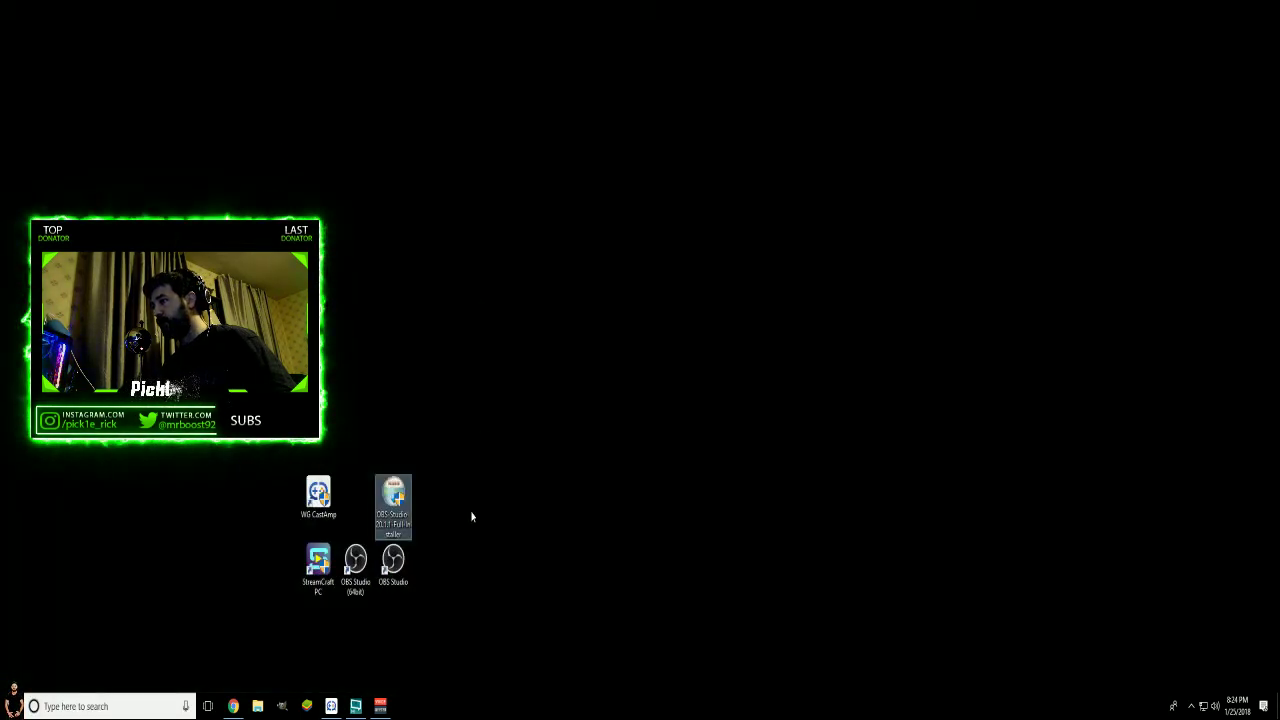
Move the OBS Studio and OBS Studio (64bit) shortcuts further right, apart from each other.
left_click_drag(393, 562, 505, 563)
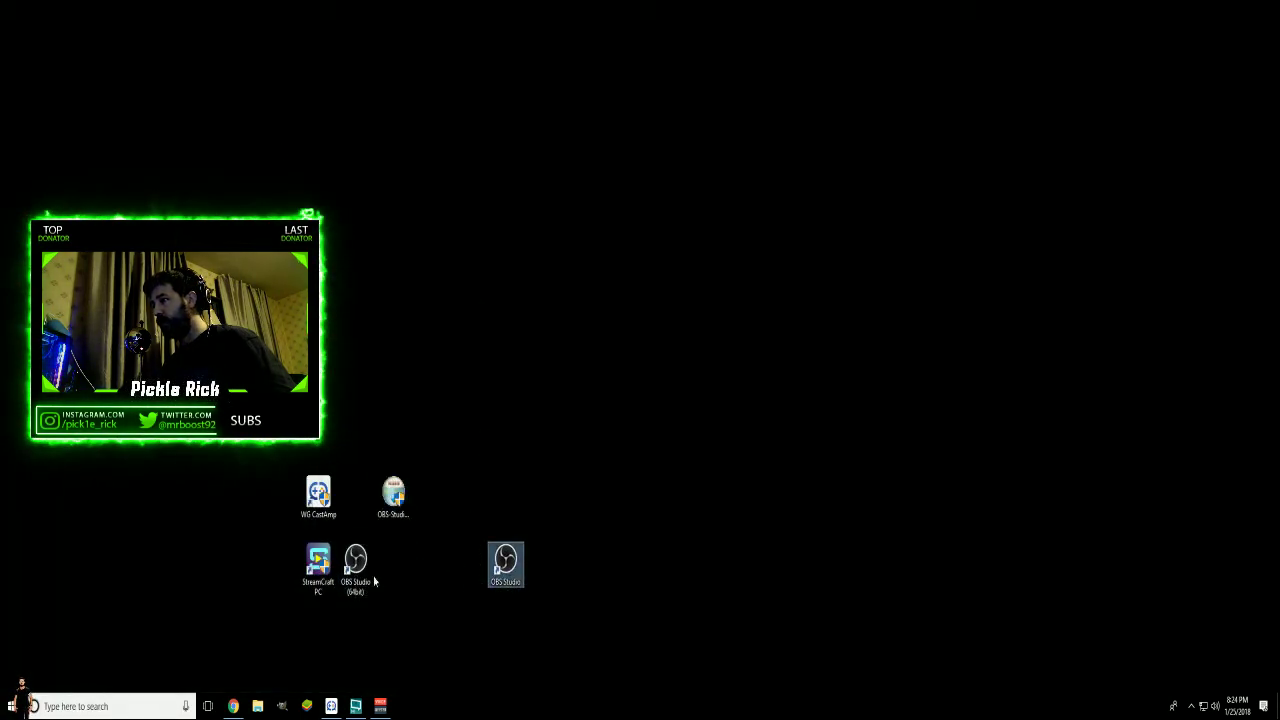
left_click(355, 565)
left_click_drag(393, 612, 430, 565)
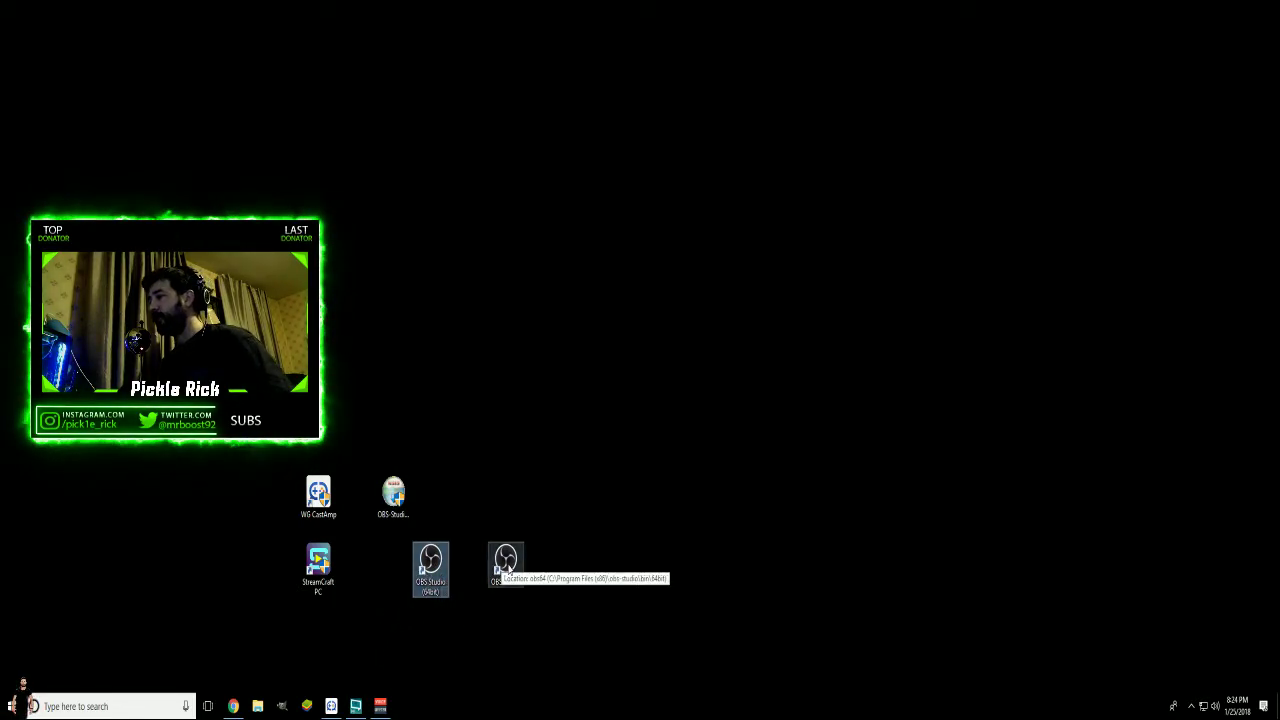
Replace the end of the OBS Studio shortcut's Target with -multi and save.
right_click(506, 563)
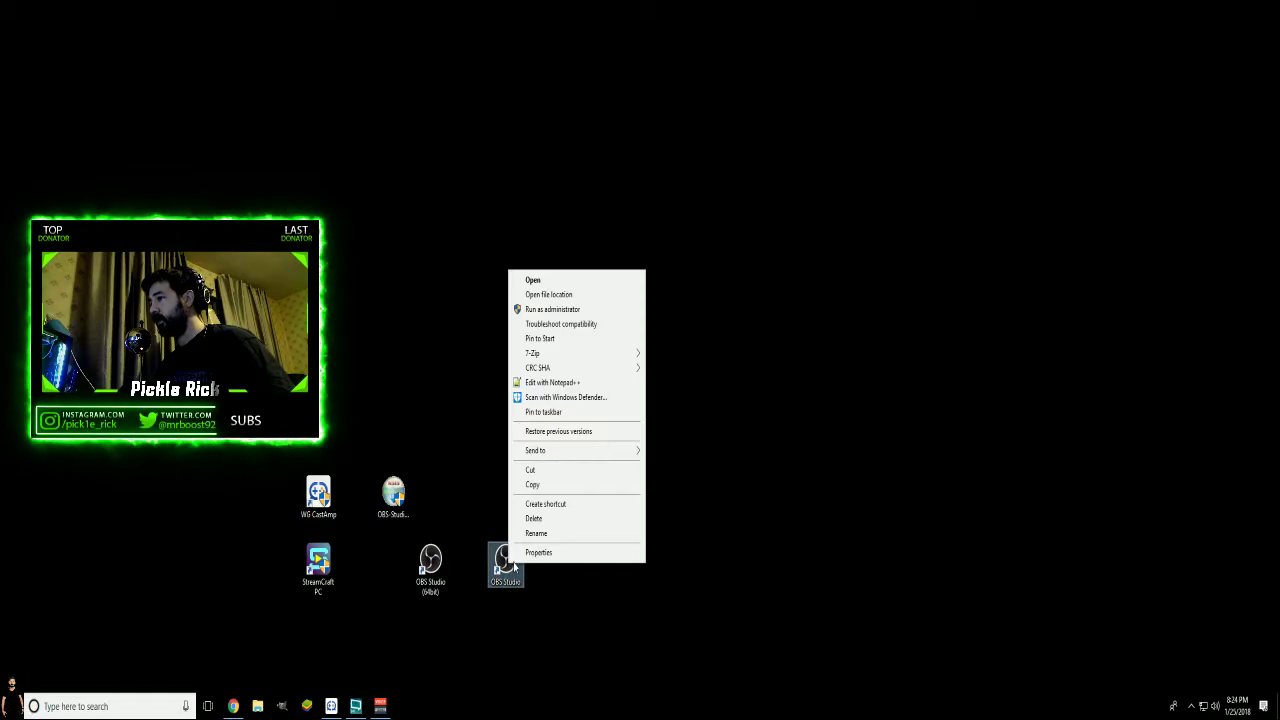
left_click(533, 556)
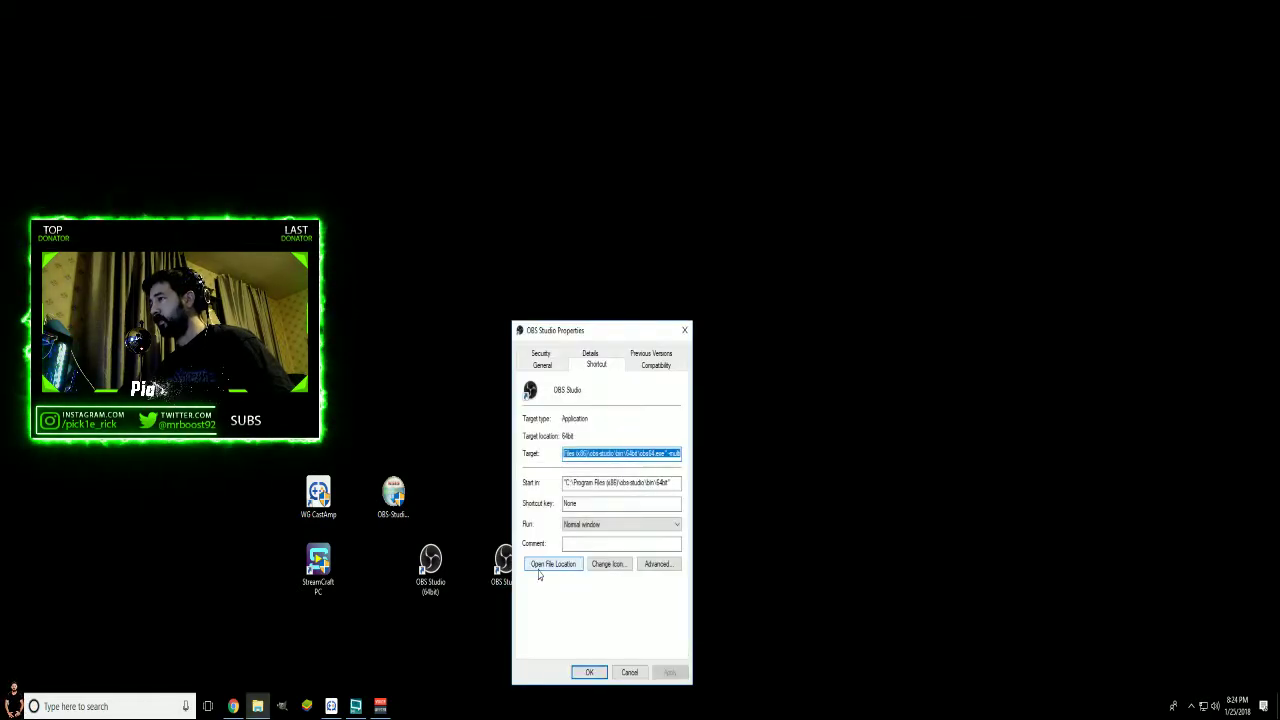
left_click(662, 453)
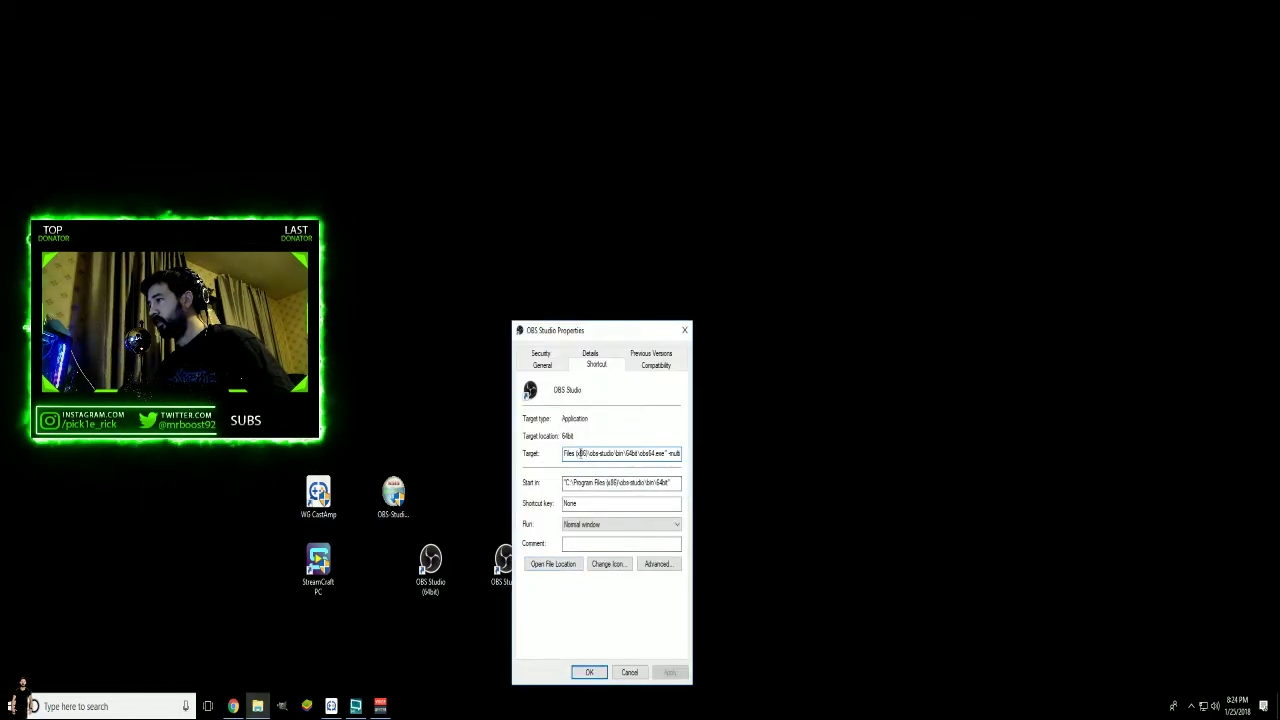
double_click(672, 453)
key("BackSpace")
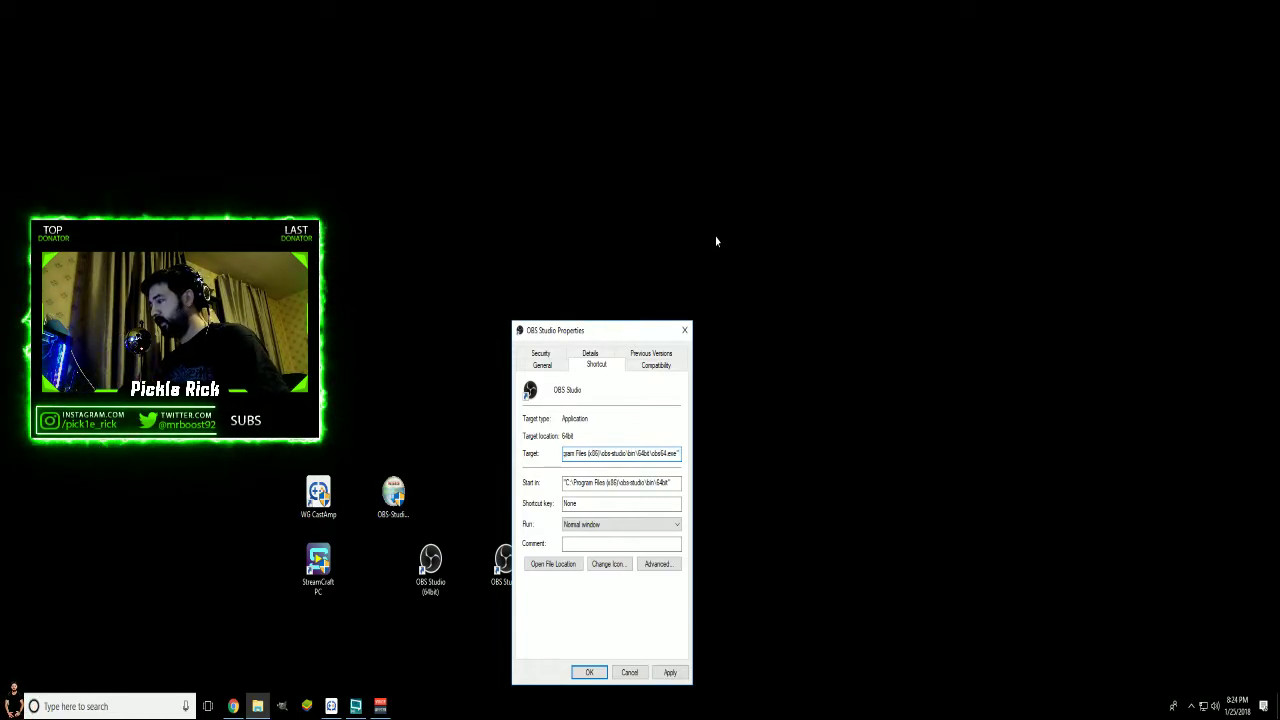
type("-multi")
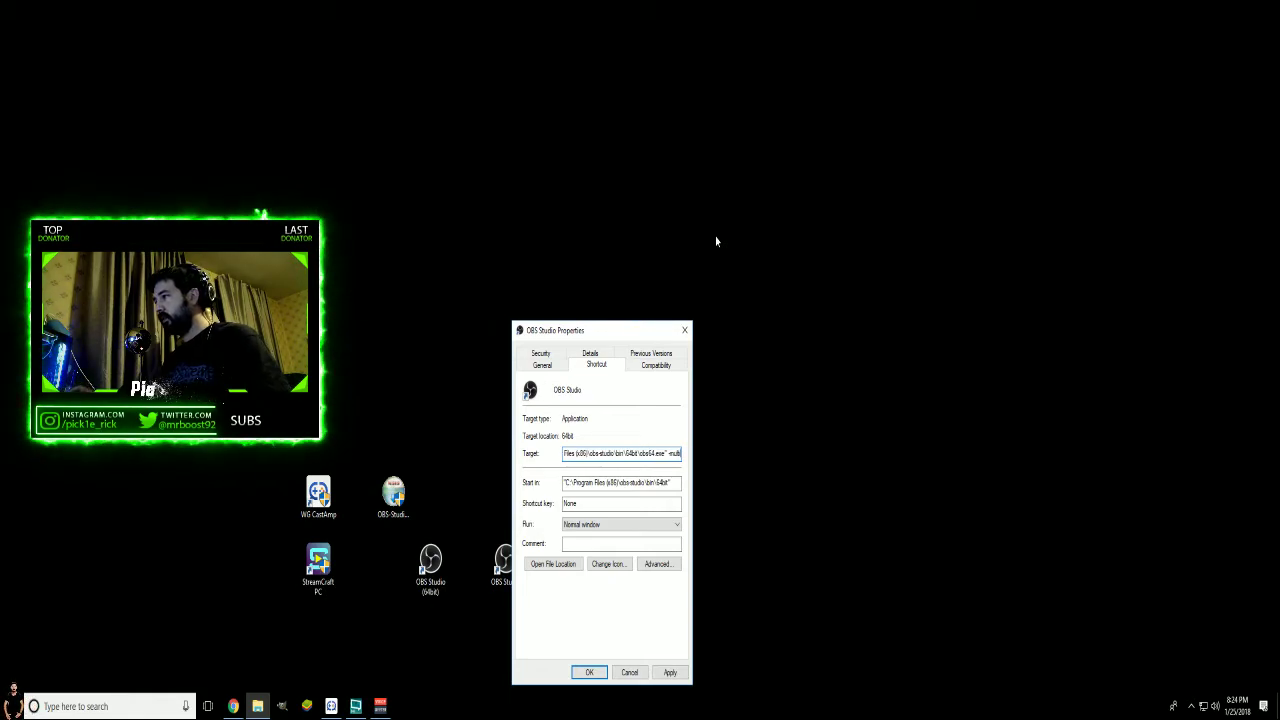
left_click(589, 672)
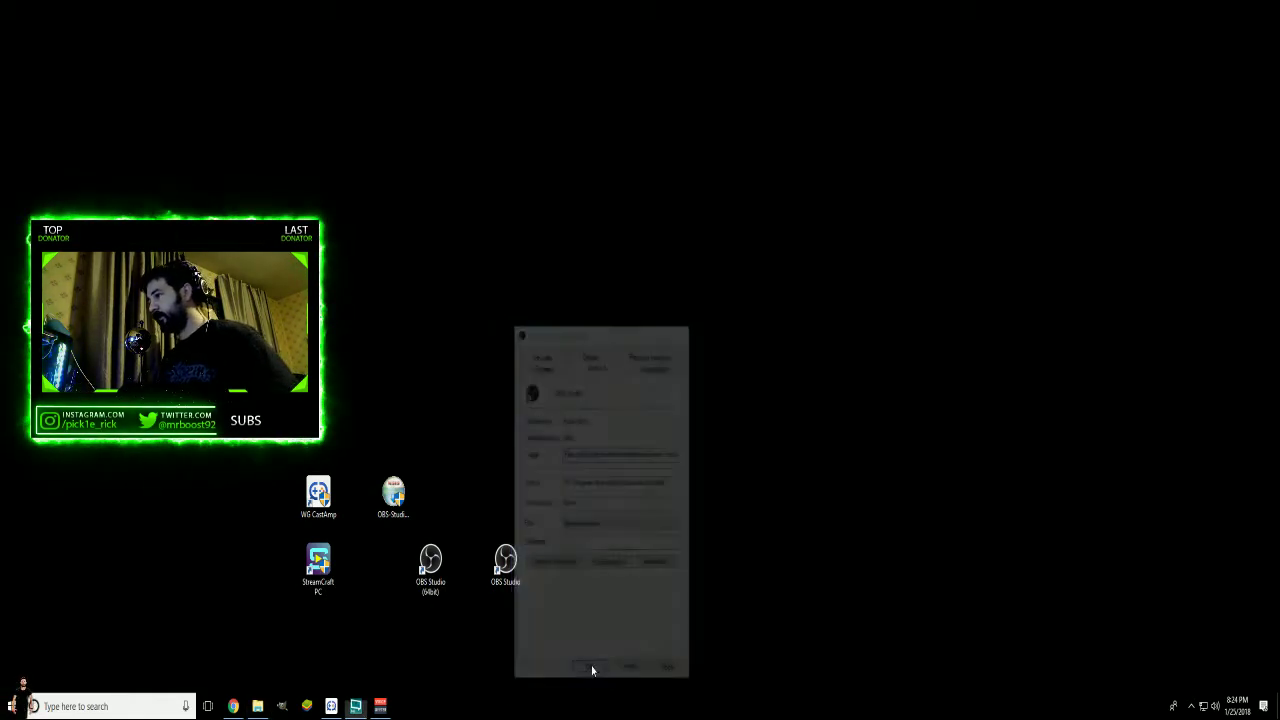
Change the OBS Studio (64bit) shortcut's Target to end with -multi -portable, apply and close.
right_click(431, 560)
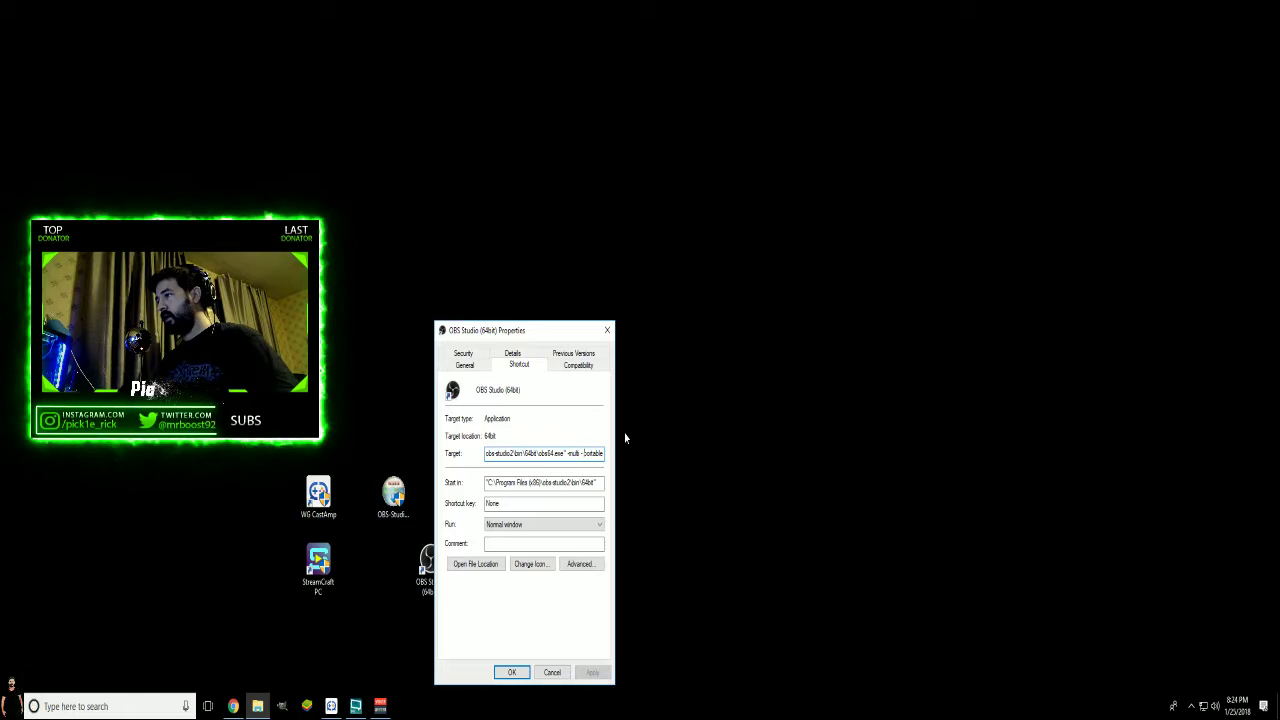
type("-")
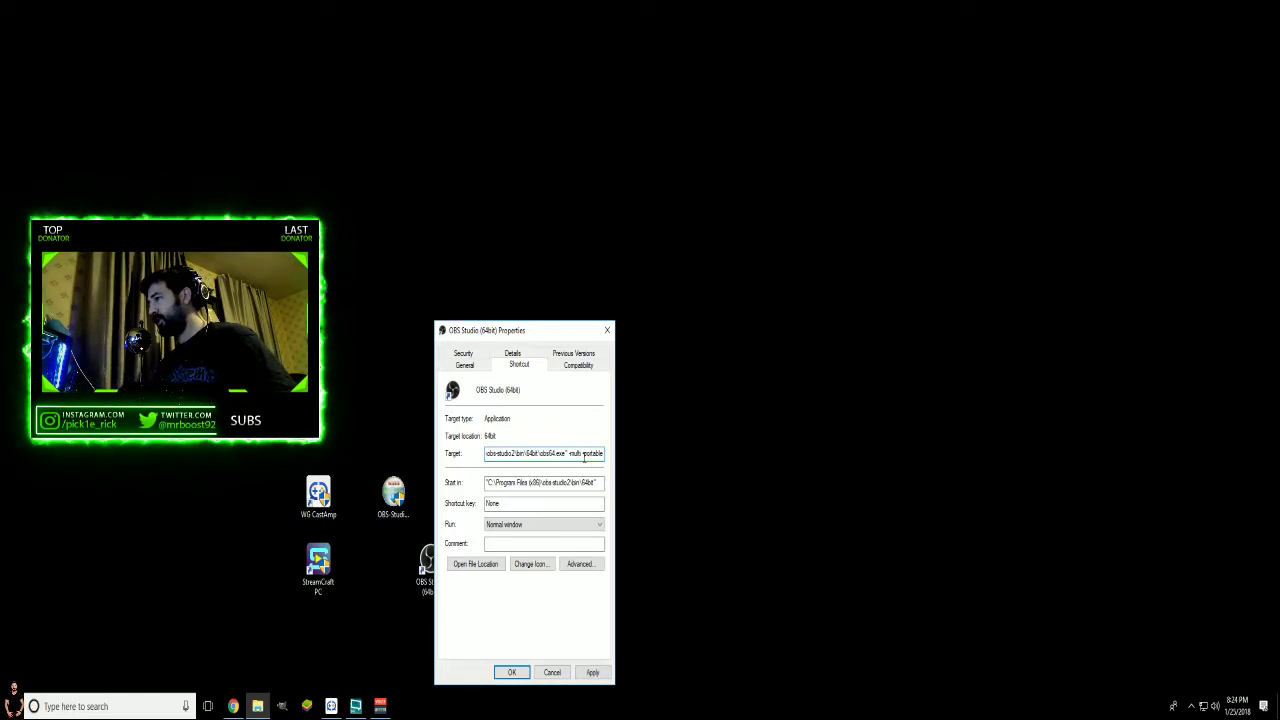
left_click(593, 672)
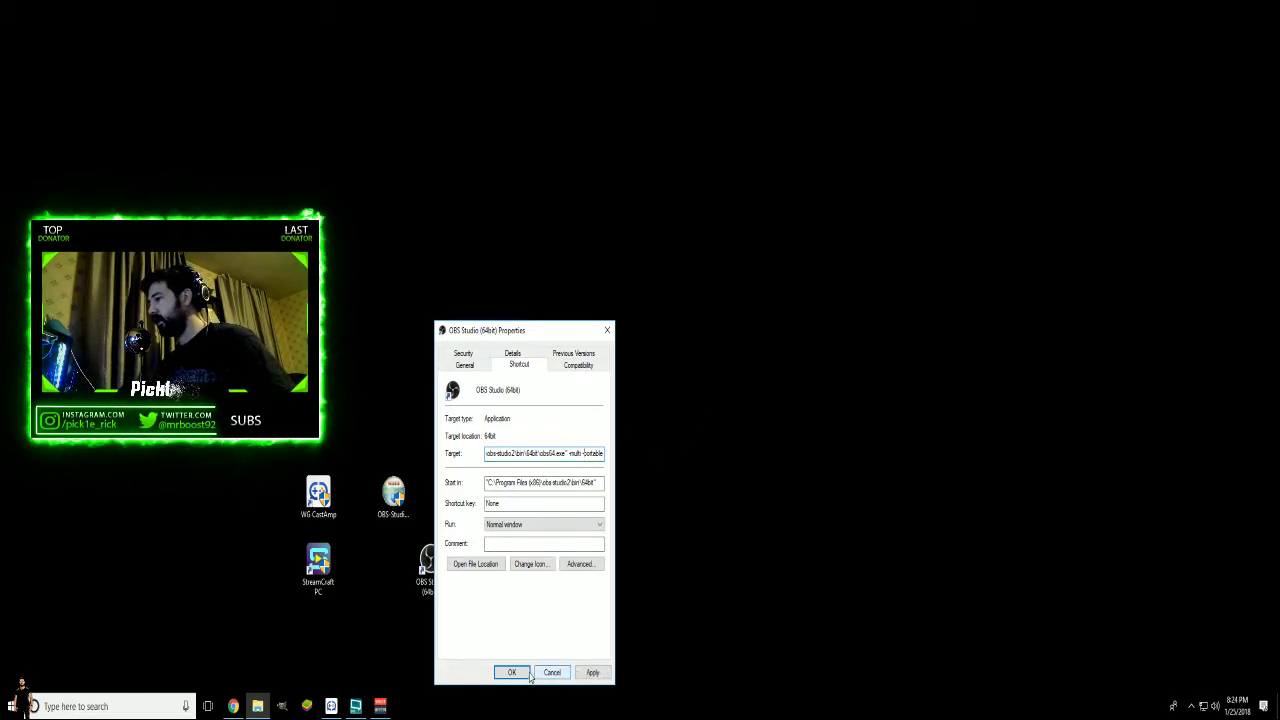
left_click(515, 672)
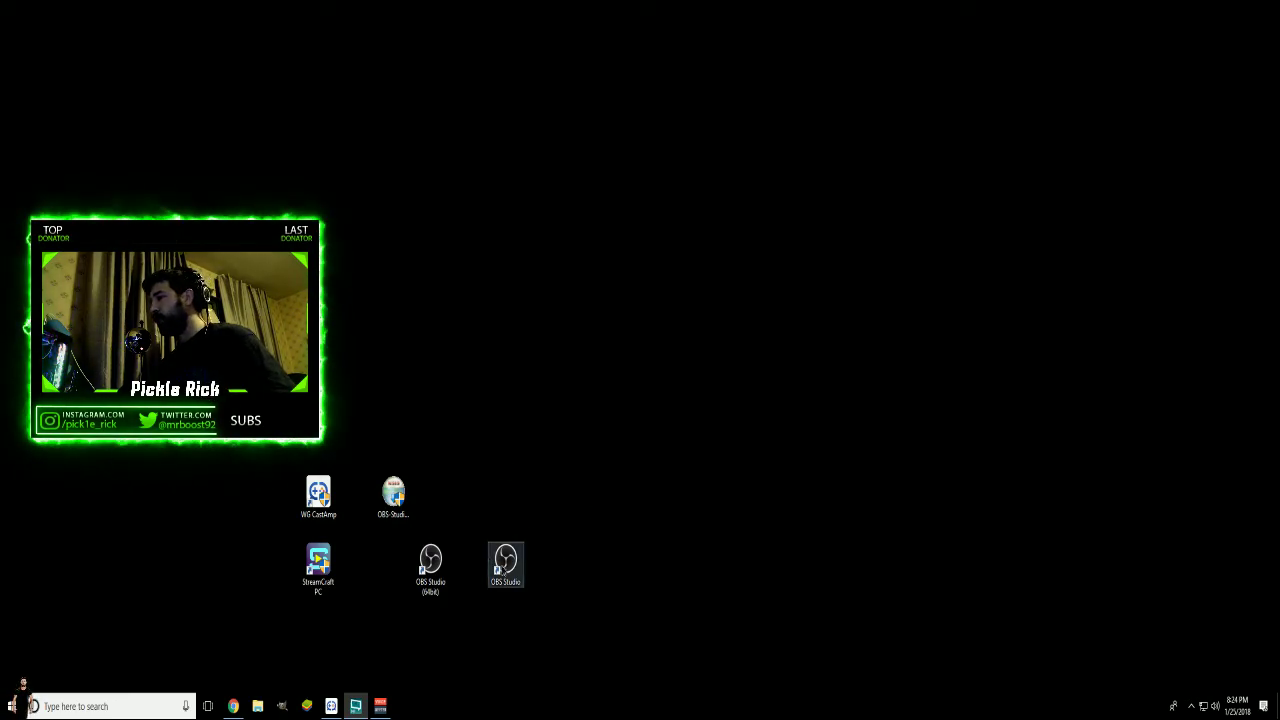
Start OBS from both shortcuts, allowing the second copy to run, and position both windows.
double_click(505, 565)
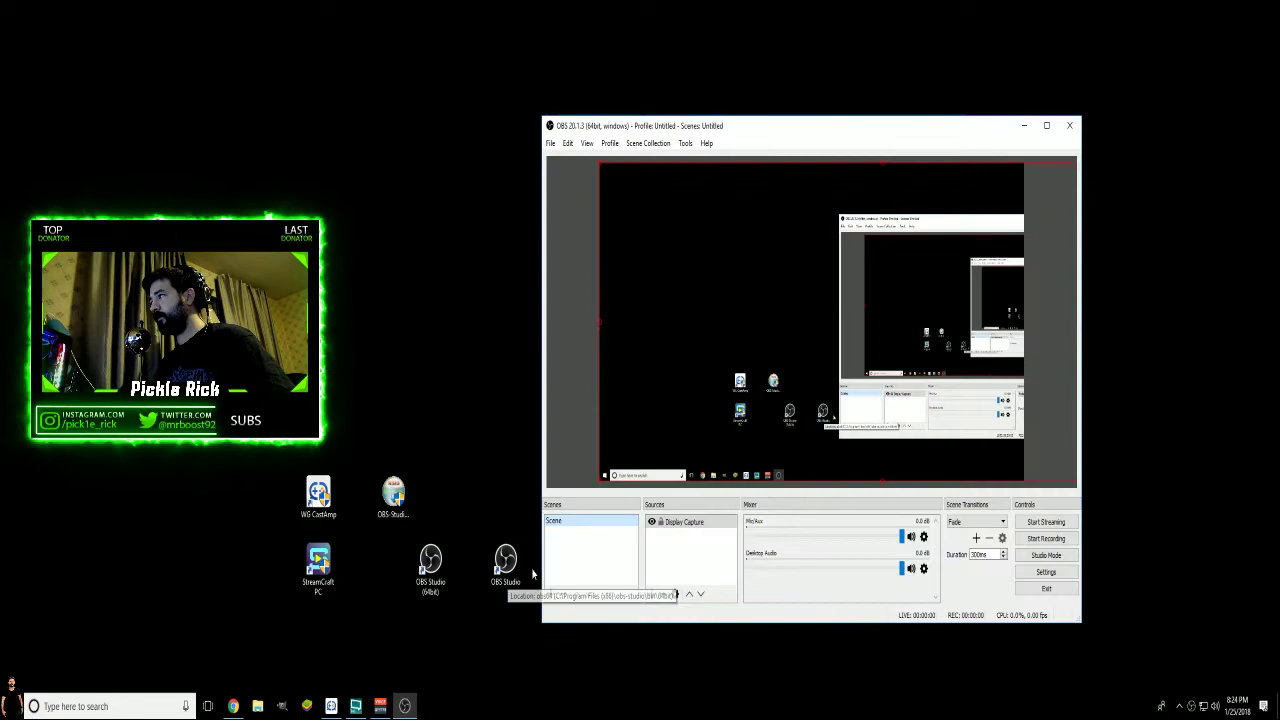
left_click_drag(780, 141, 793, 43)
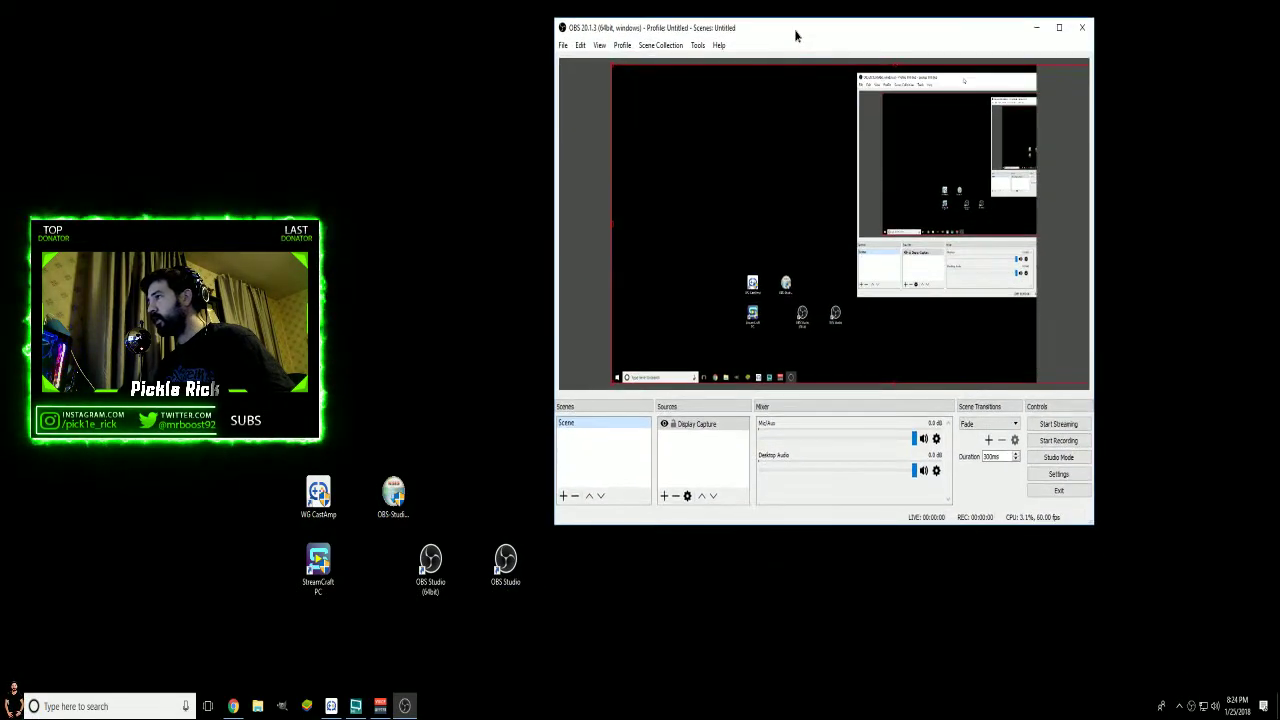
double_click(433, 563)
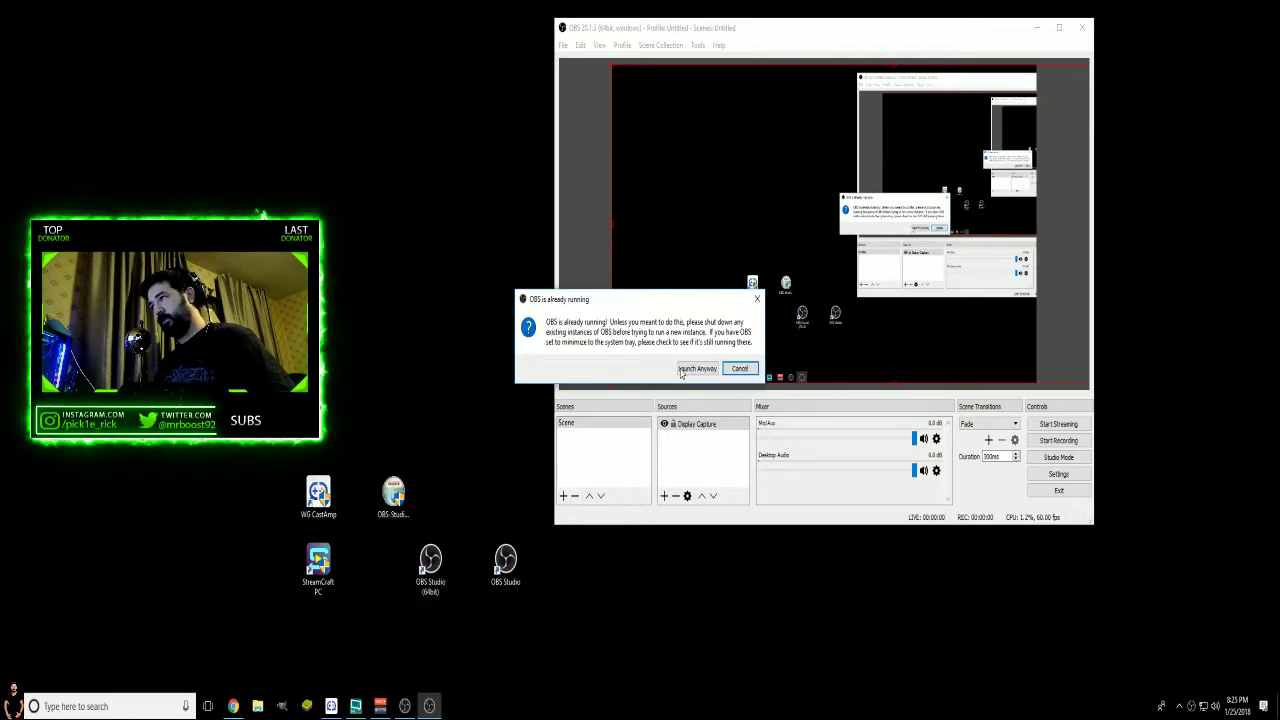
left_click(680, 370)
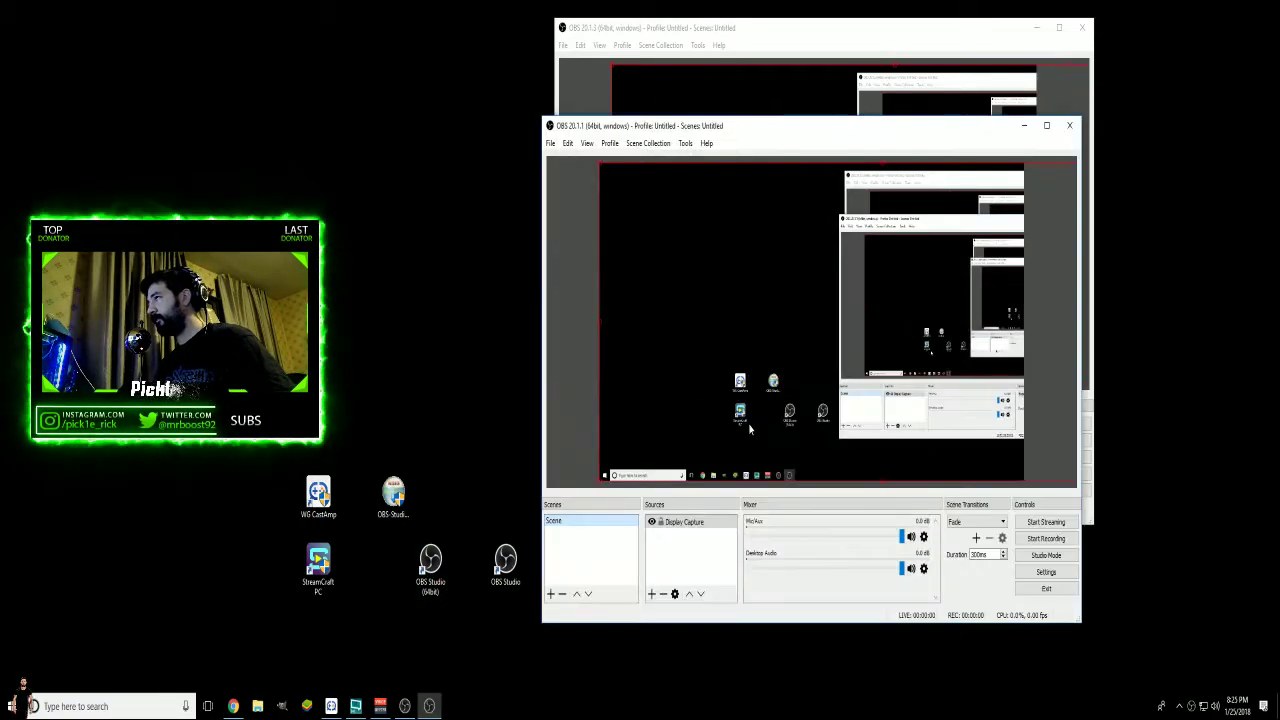
left_click_drag(827, 133, 769, 187)
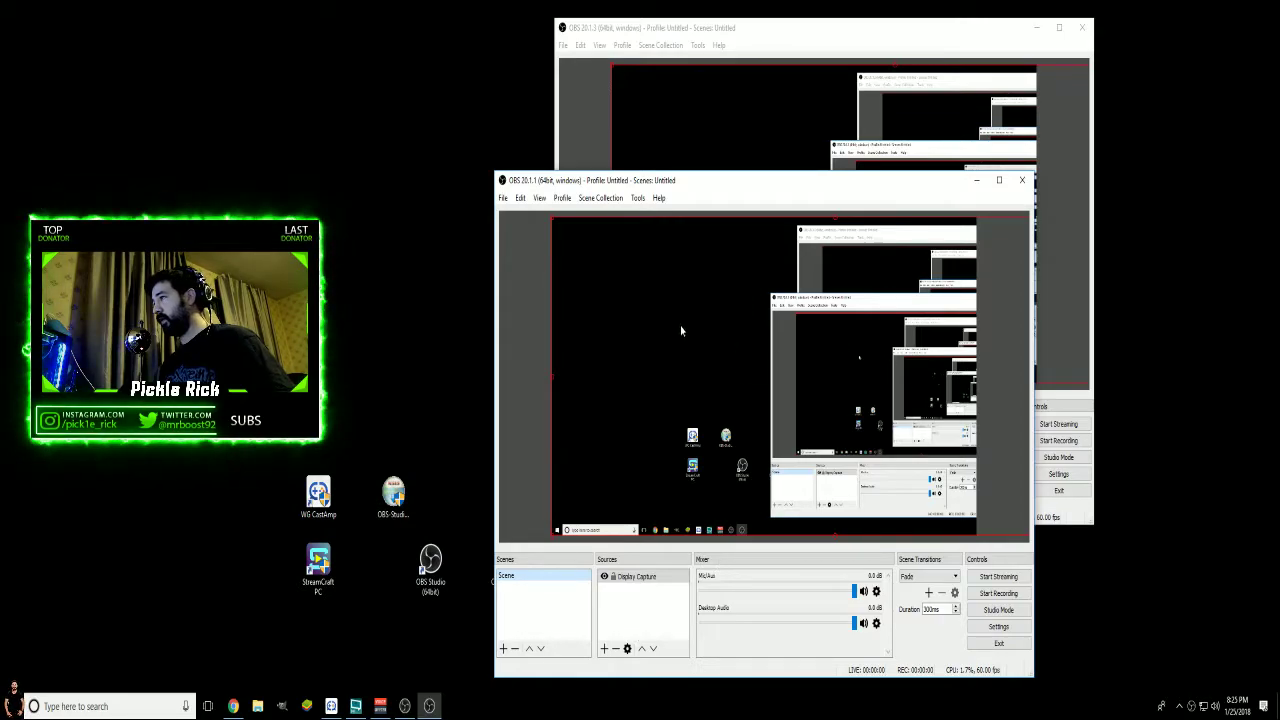
Switch between the two OBS windows, ending with the 20.1.3 instance in front.
left_click(775, 42)
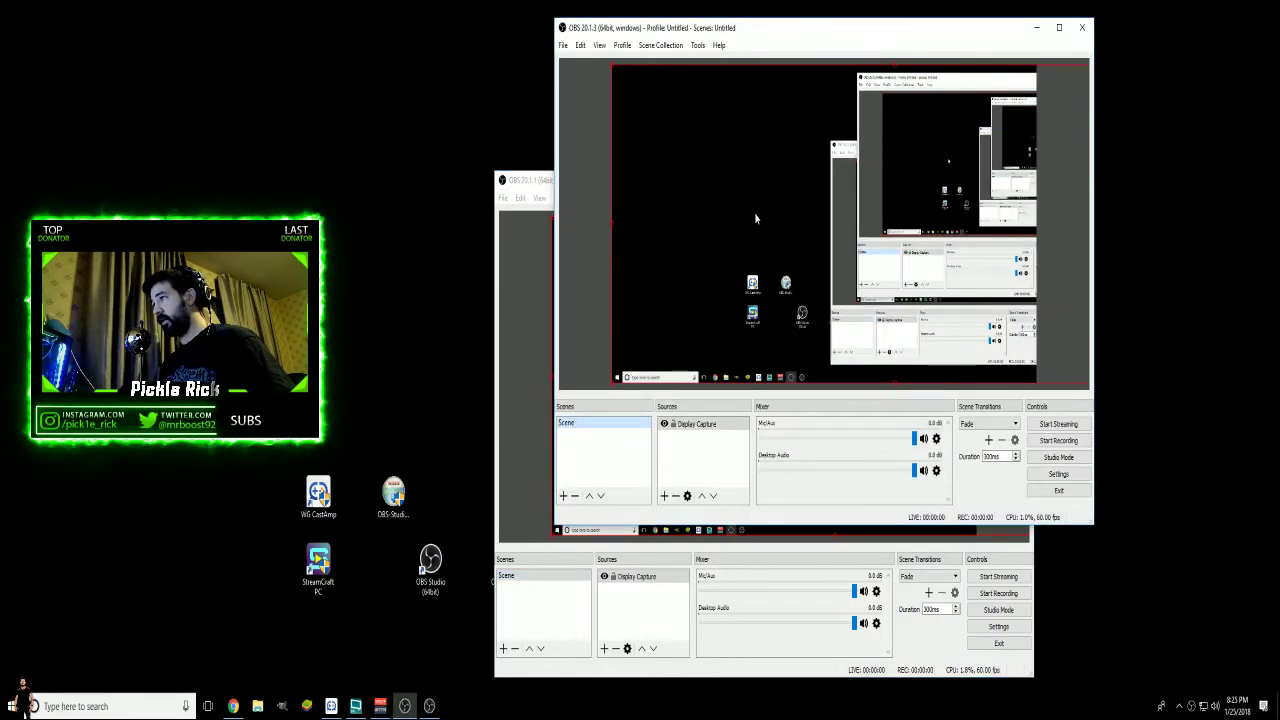
left_click(549, 186)
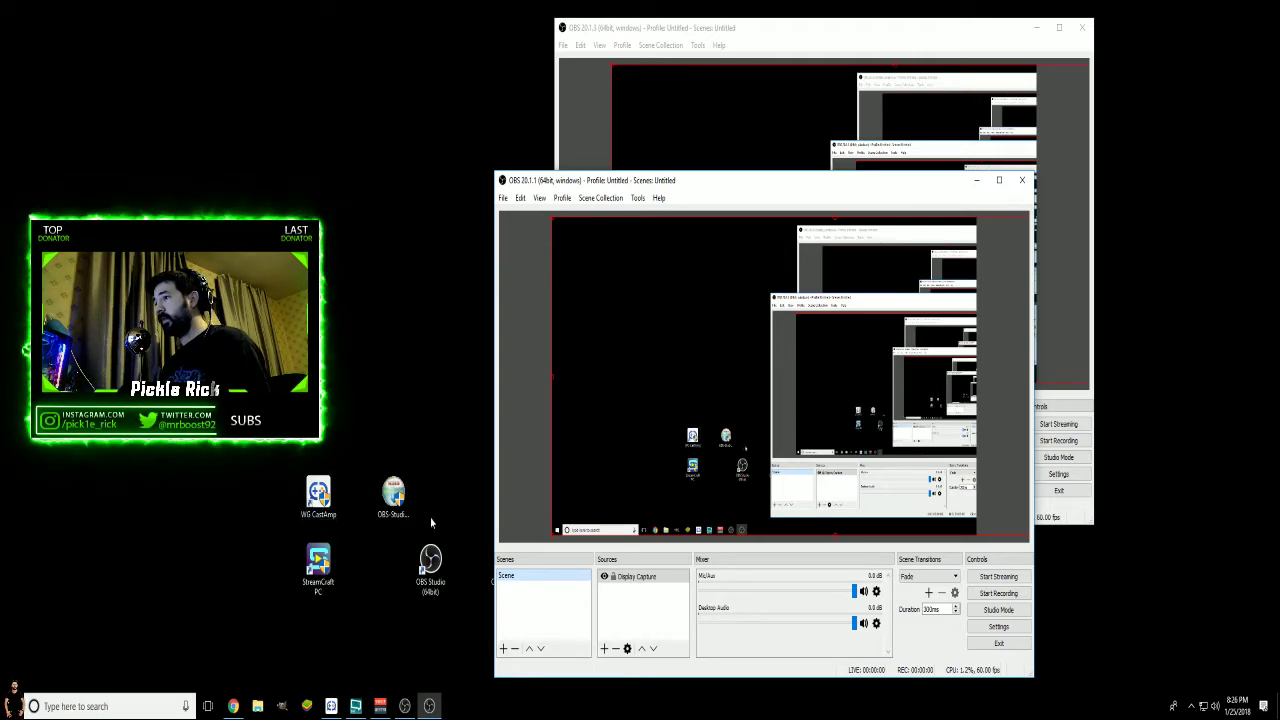
left_click(762, 34)
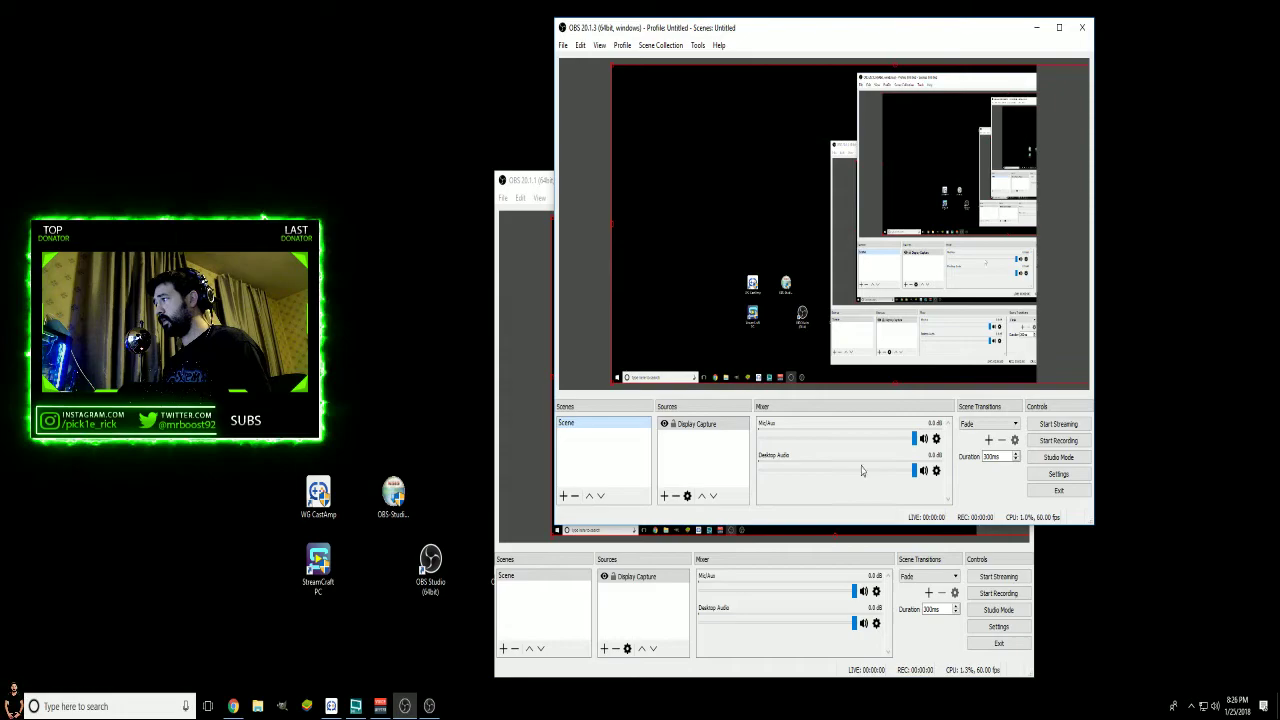
Open the 20.1.3 instance's Stream settings and select the server address in the URL.
left_click(1052, 474)
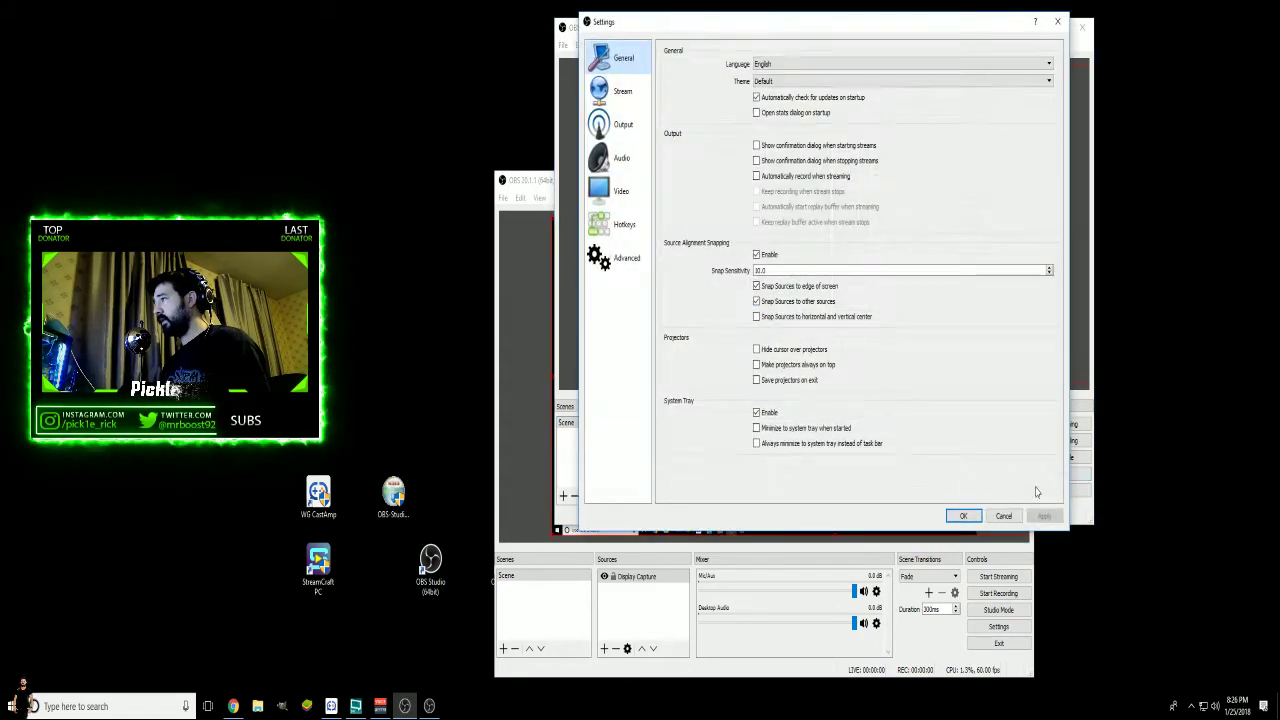
left_click(620, 91)
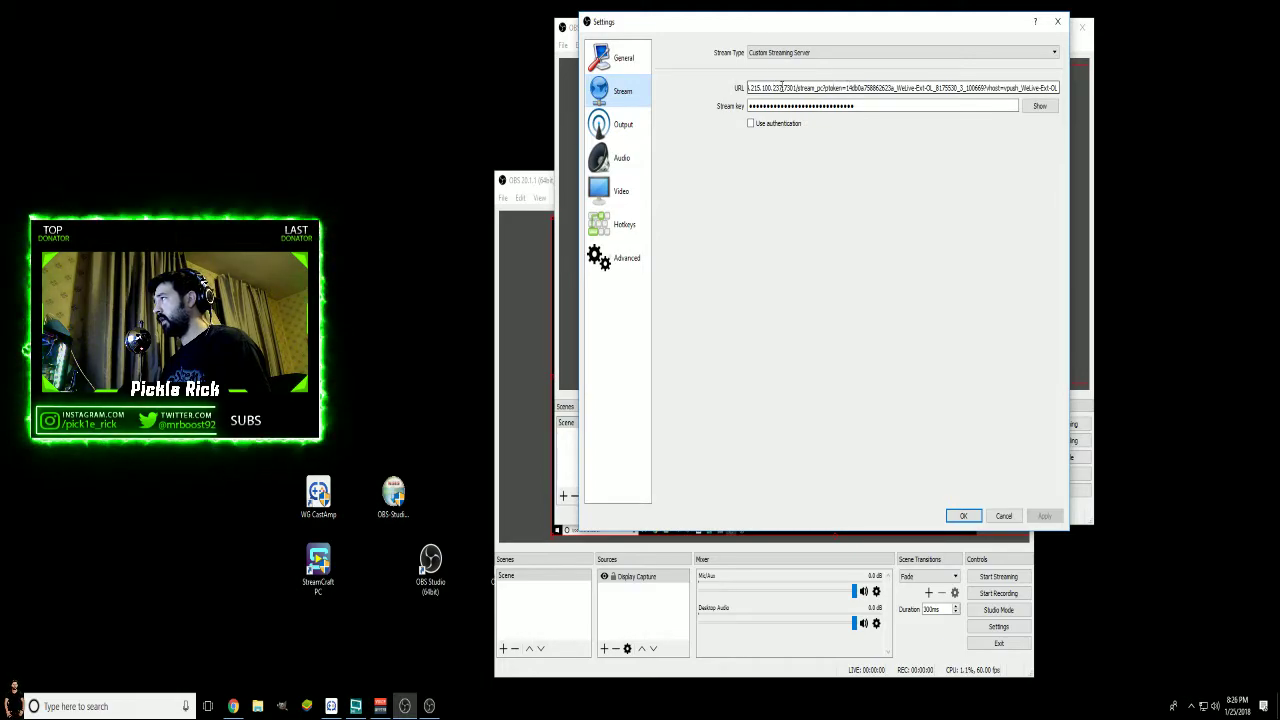
left_click_drag(750, 88, 960, 103)
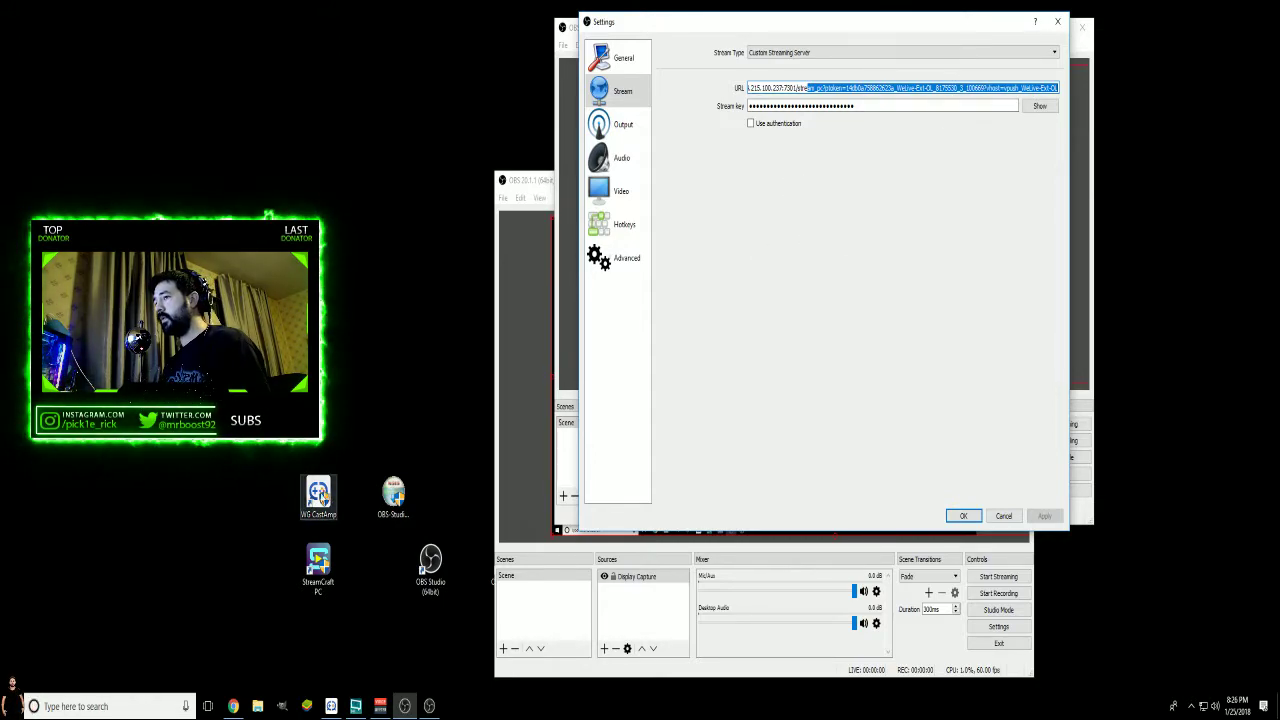
Copy the FMS URL from CastAmp's server information and paste it into the OBS URL field.
left_click(332, 706)
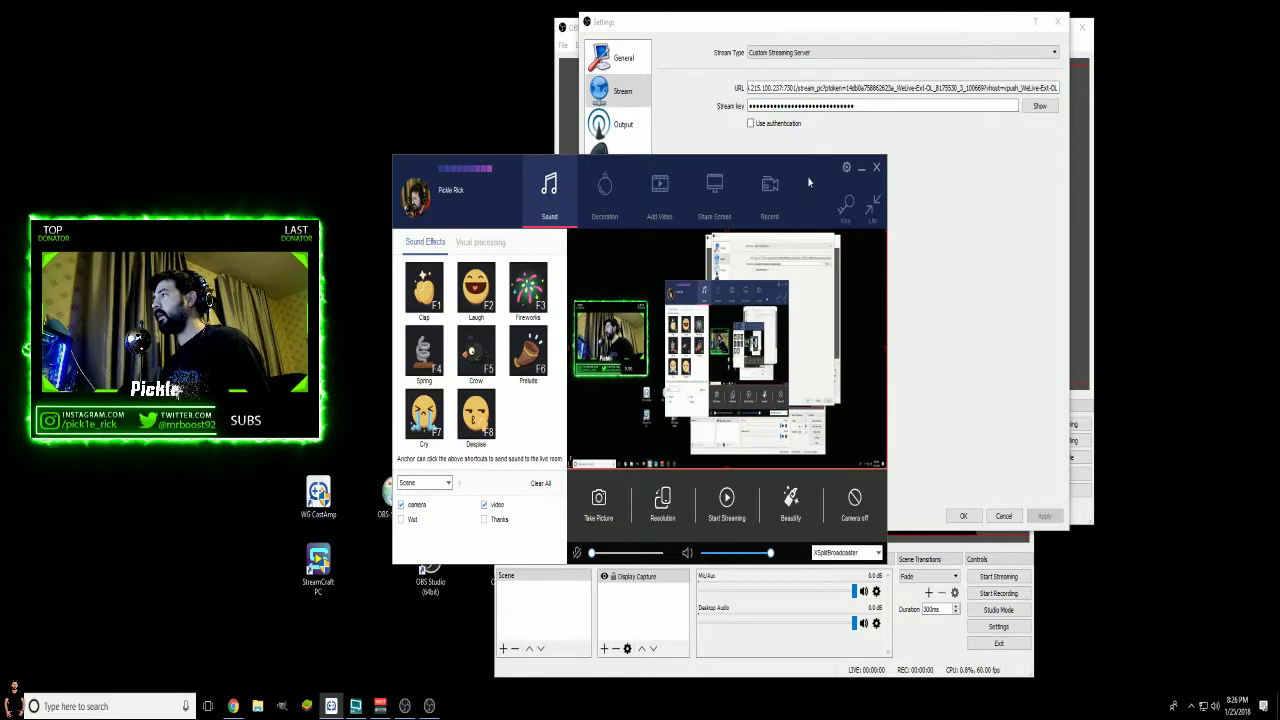
left_click_drag(813, 177, 440, 65)
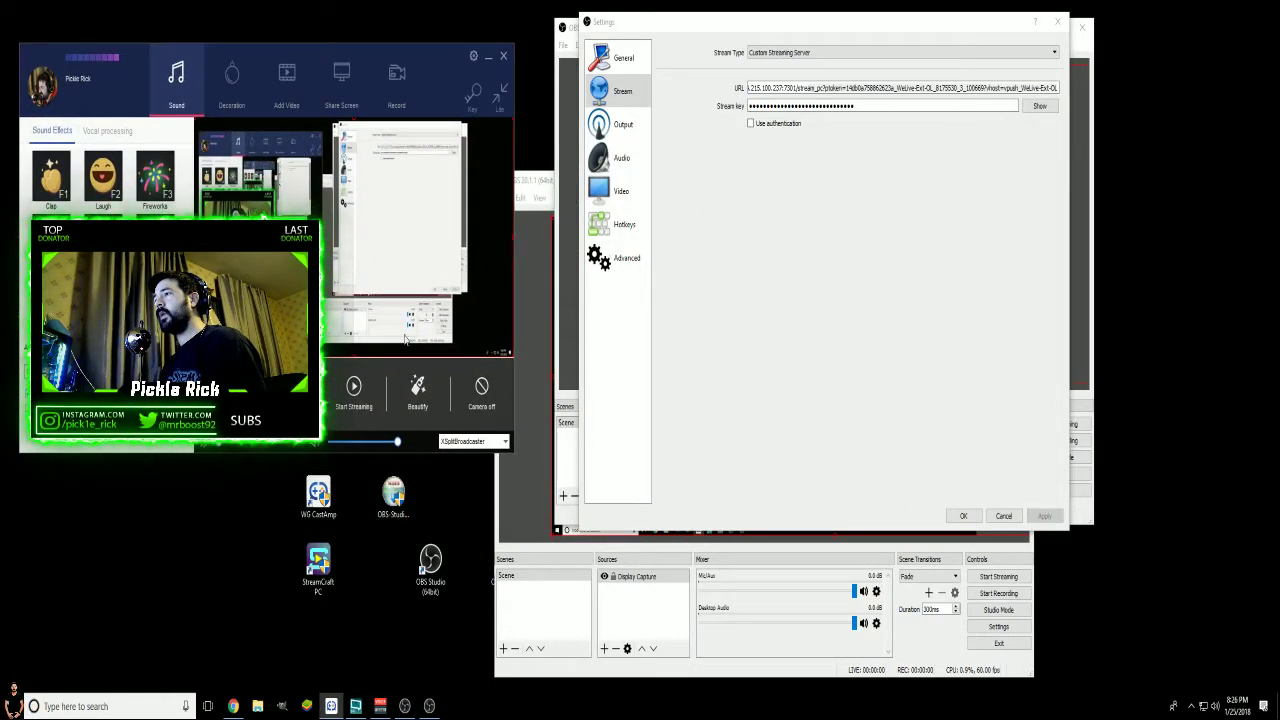
left_click_drag(432, 54, 846, 261)
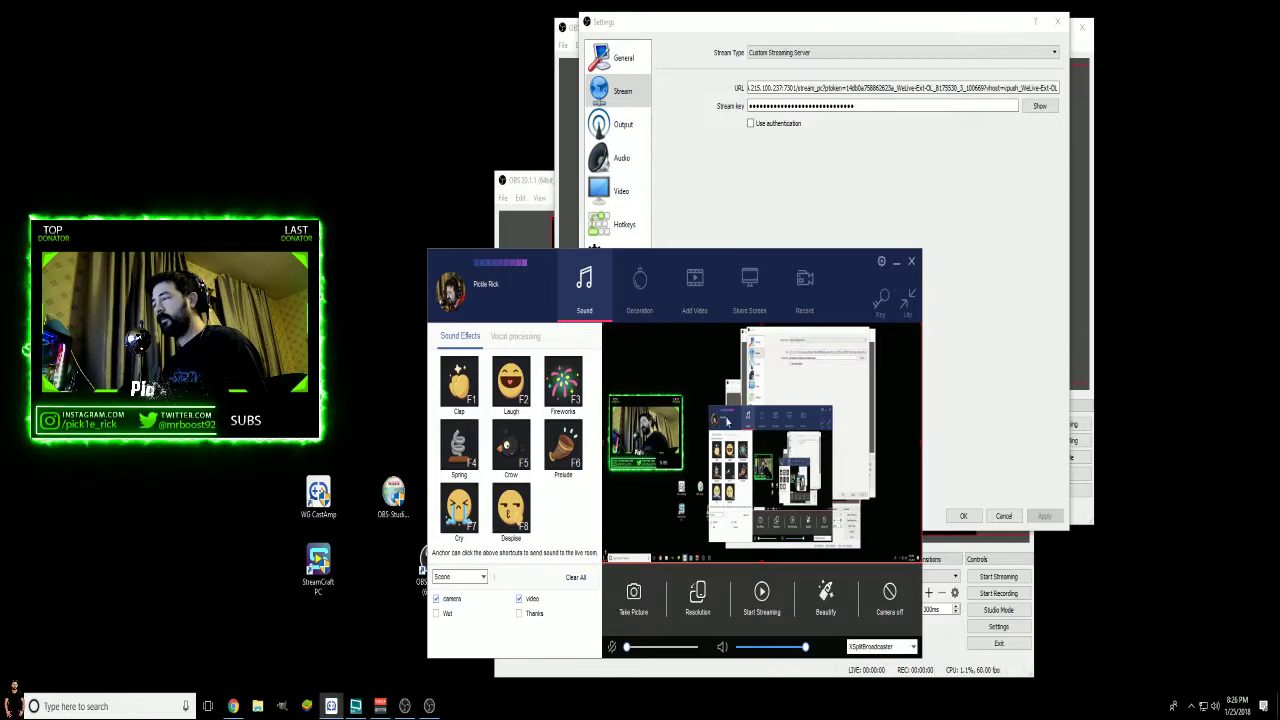
left_click(886, 298)
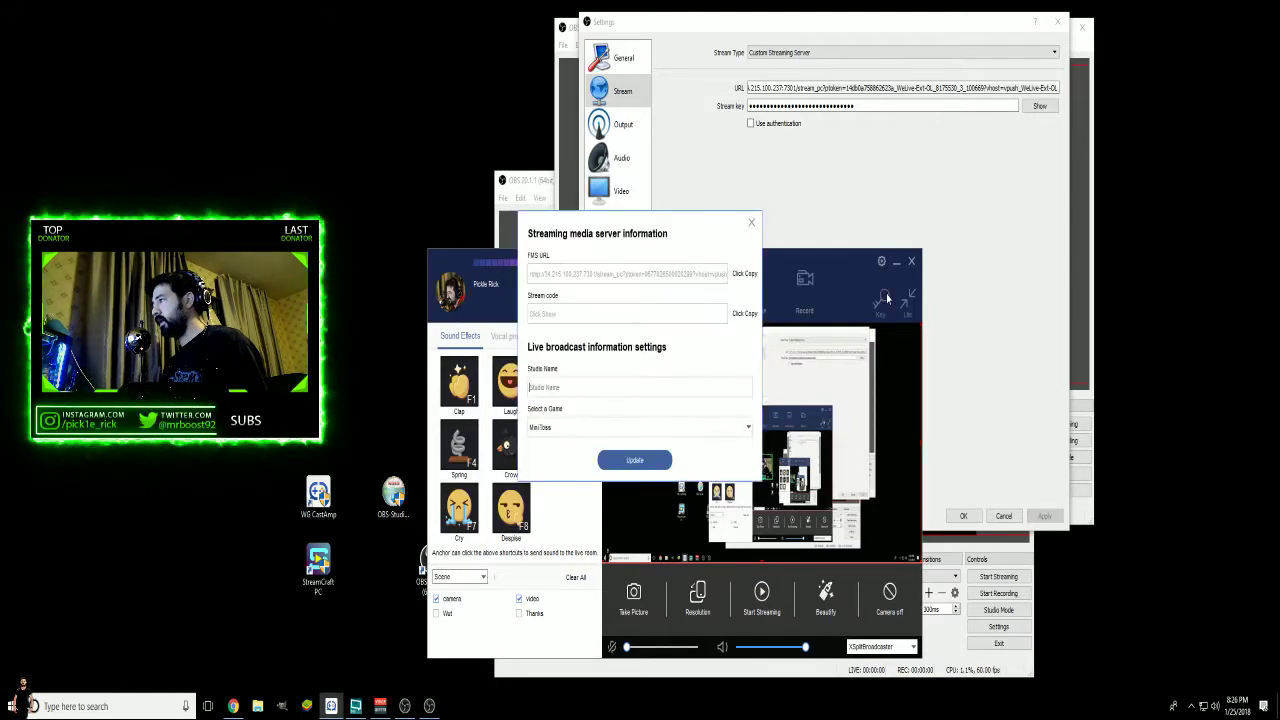
left_click(745, 275)
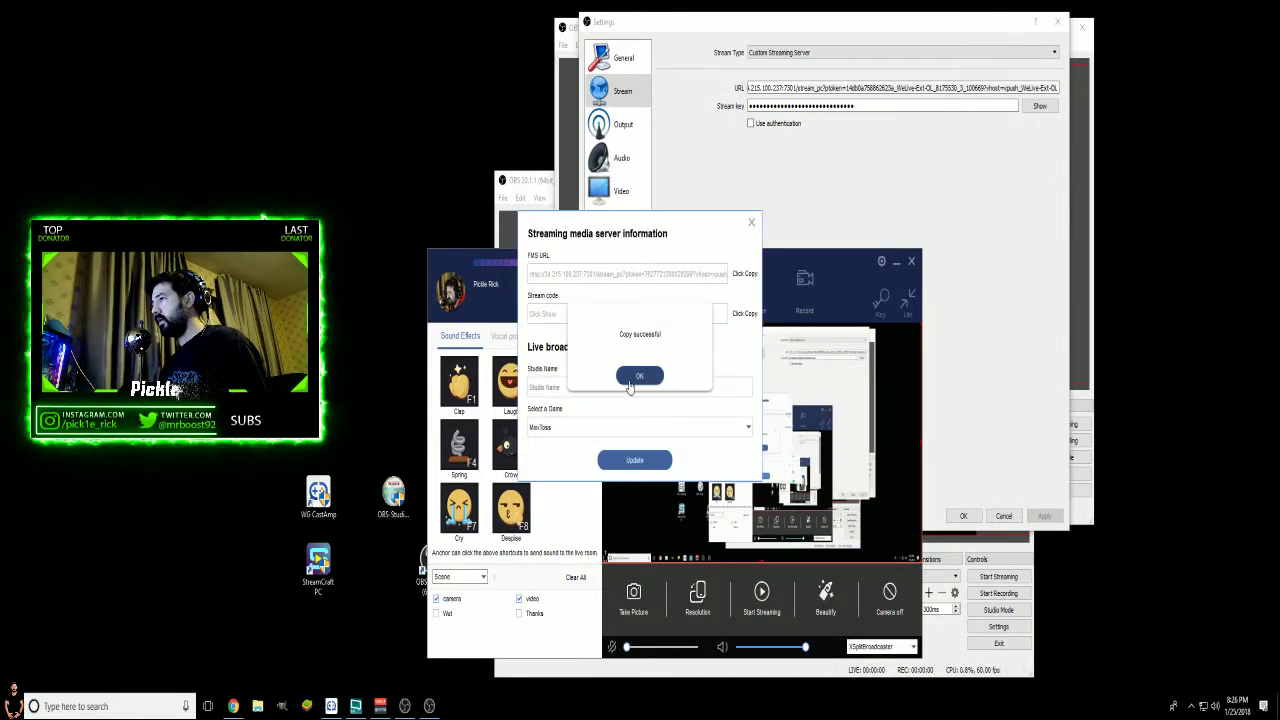
left_click(639, 377)
left_click(889, 160)
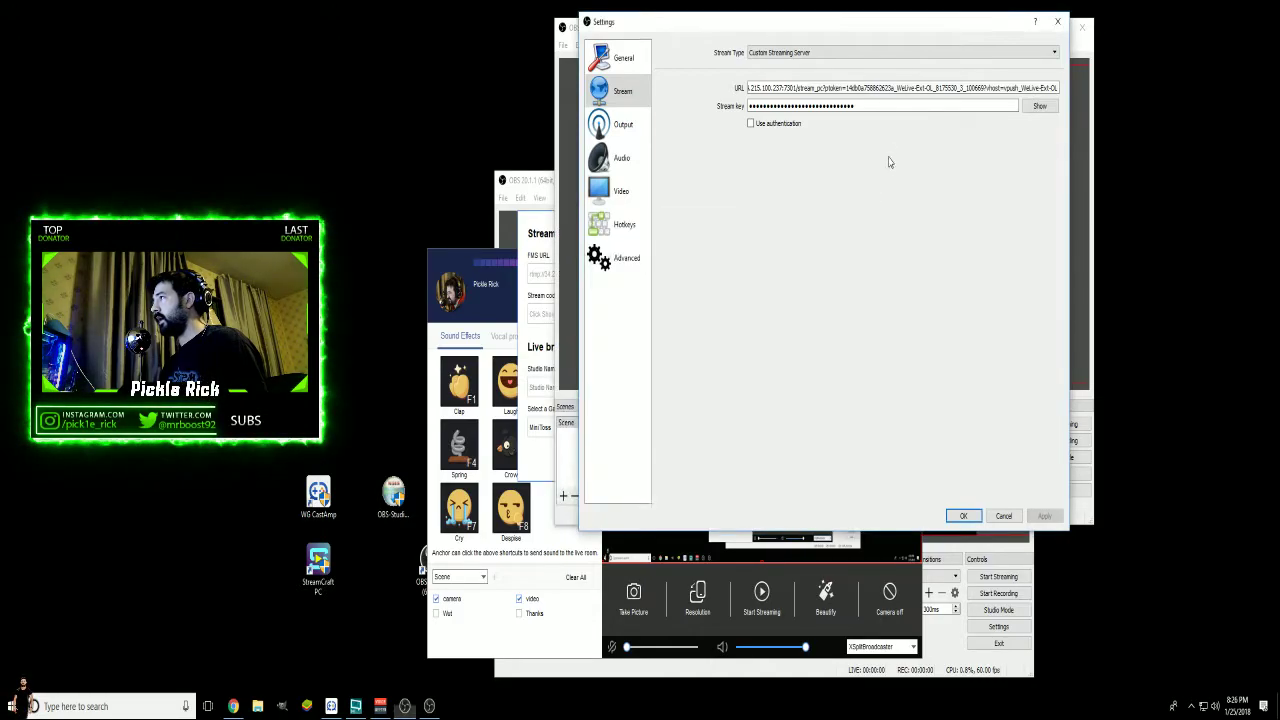
triple_click(883, 88)
key("ctrl+v")
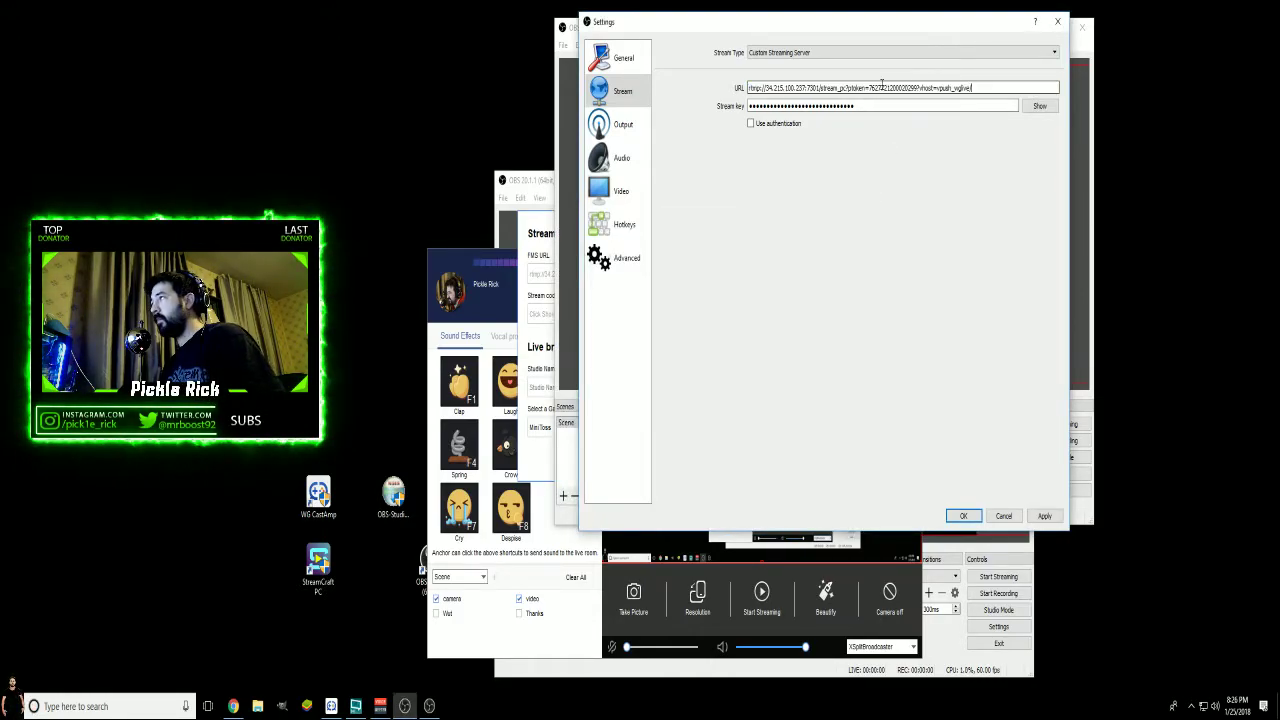
Copy CastAmp's stream code into the OBS Stream key field, save, and move the window aside.
left_click(535, 243)
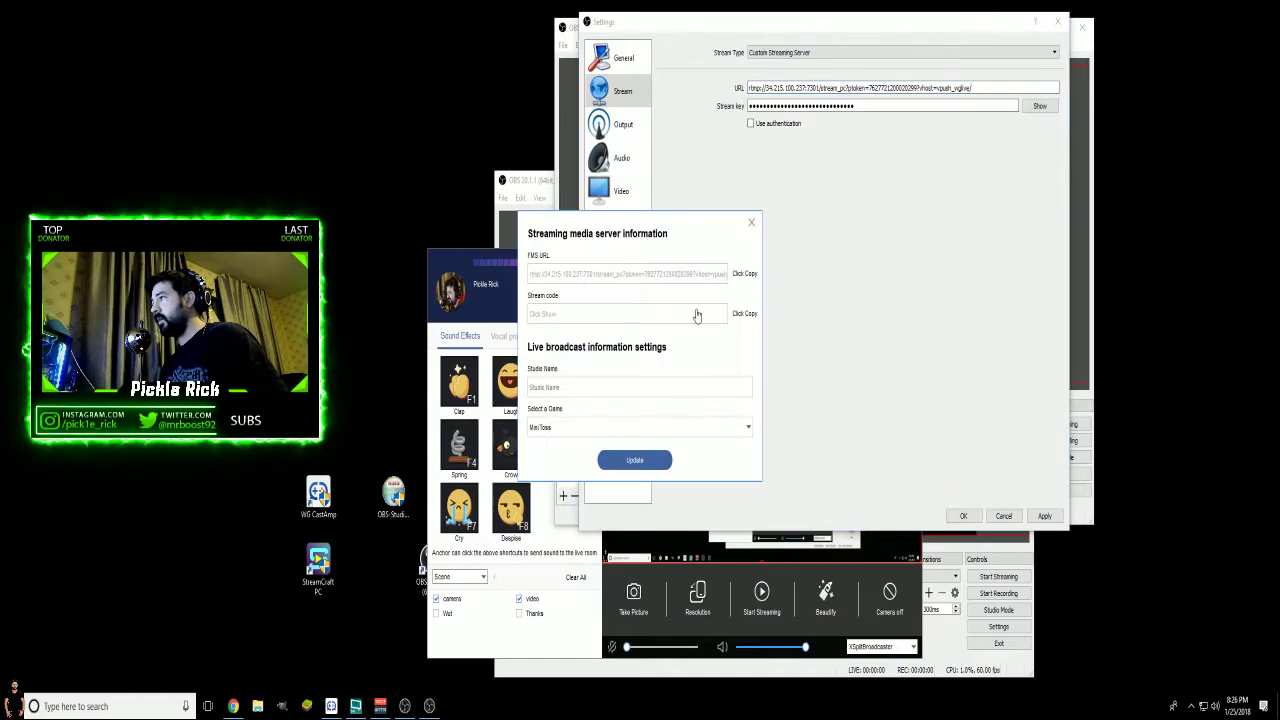
left_click(742, 314)
left_click(631, 376)
left_click(880, 172)
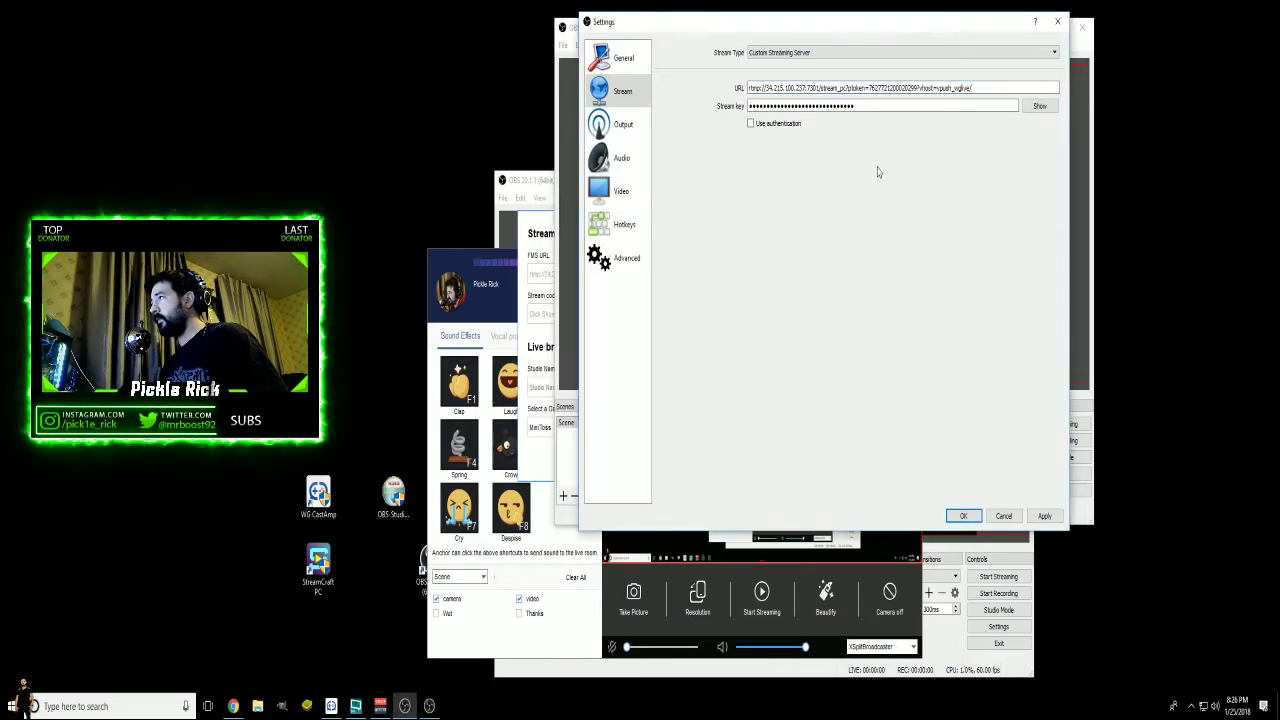
triple_click(869, 106)
key("ctrl+v")
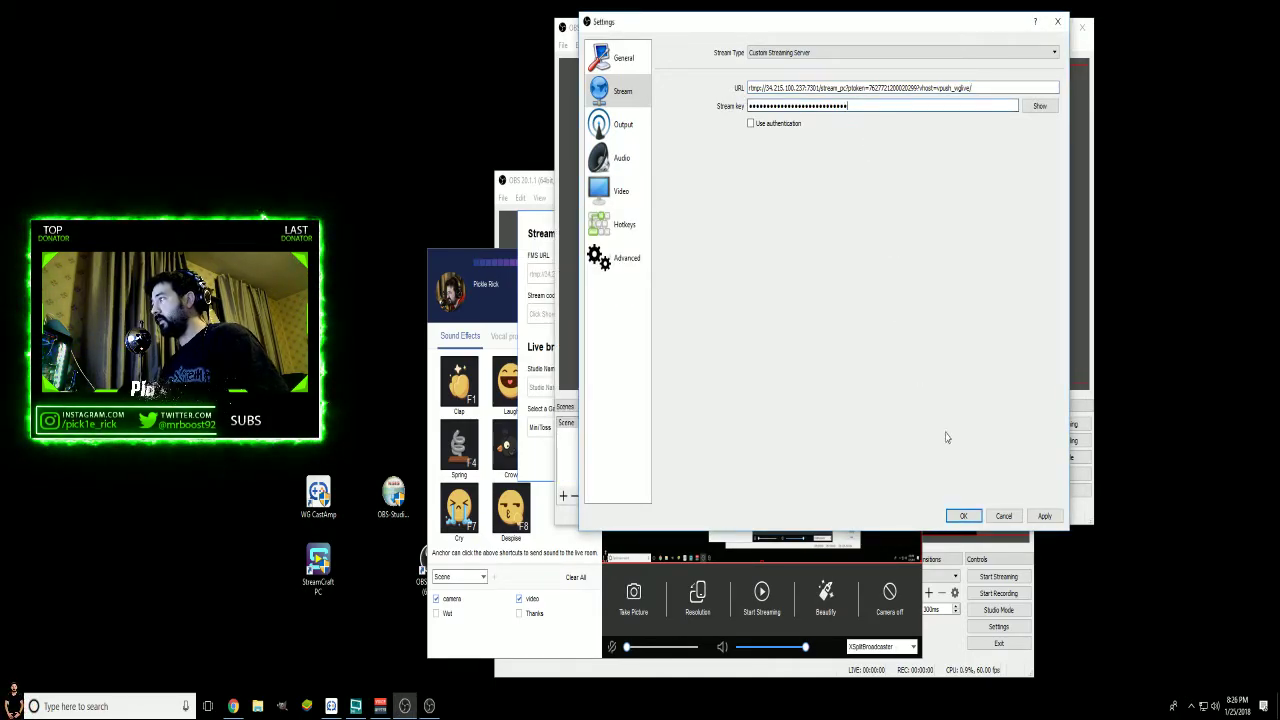
left_click(963, 515)
left_click_drag(955, 37, 1038, 167)
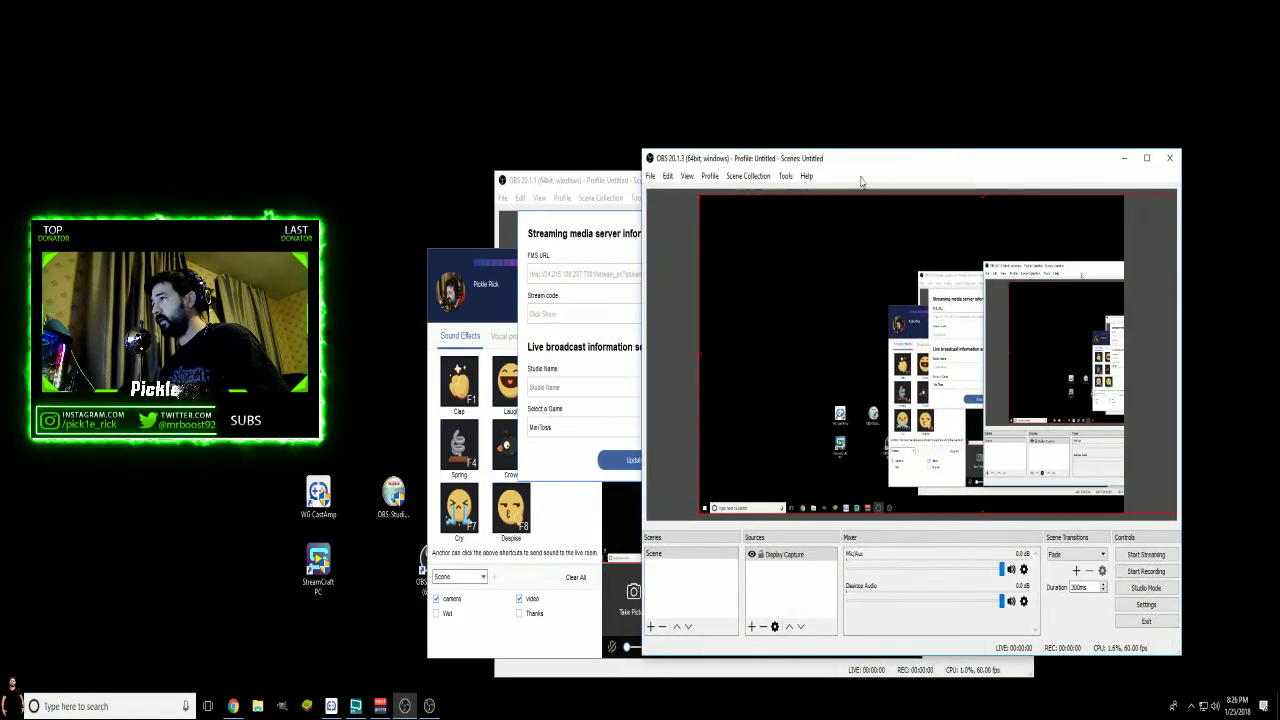
Close CastAmp's server information and bring the OBS 20.1.1 window forward, moved up and right.
left_click(585, 275)
left_click(585, 275)
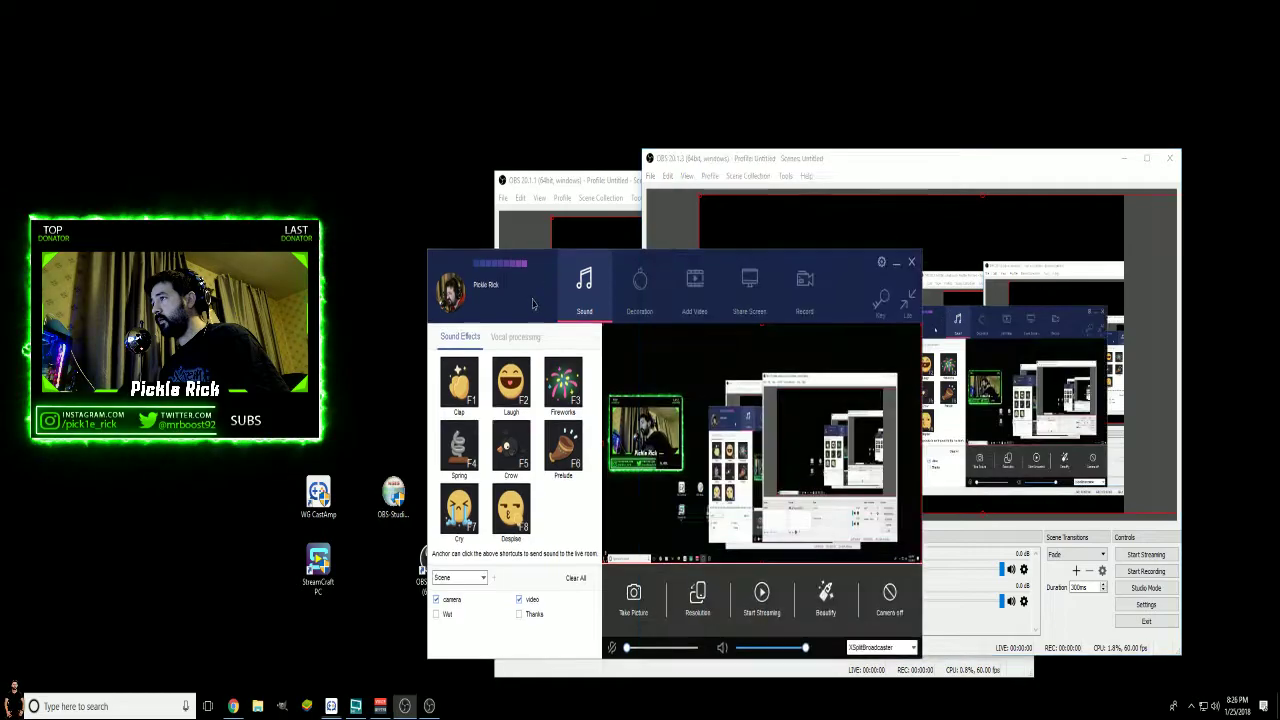
left_click(563, 192)
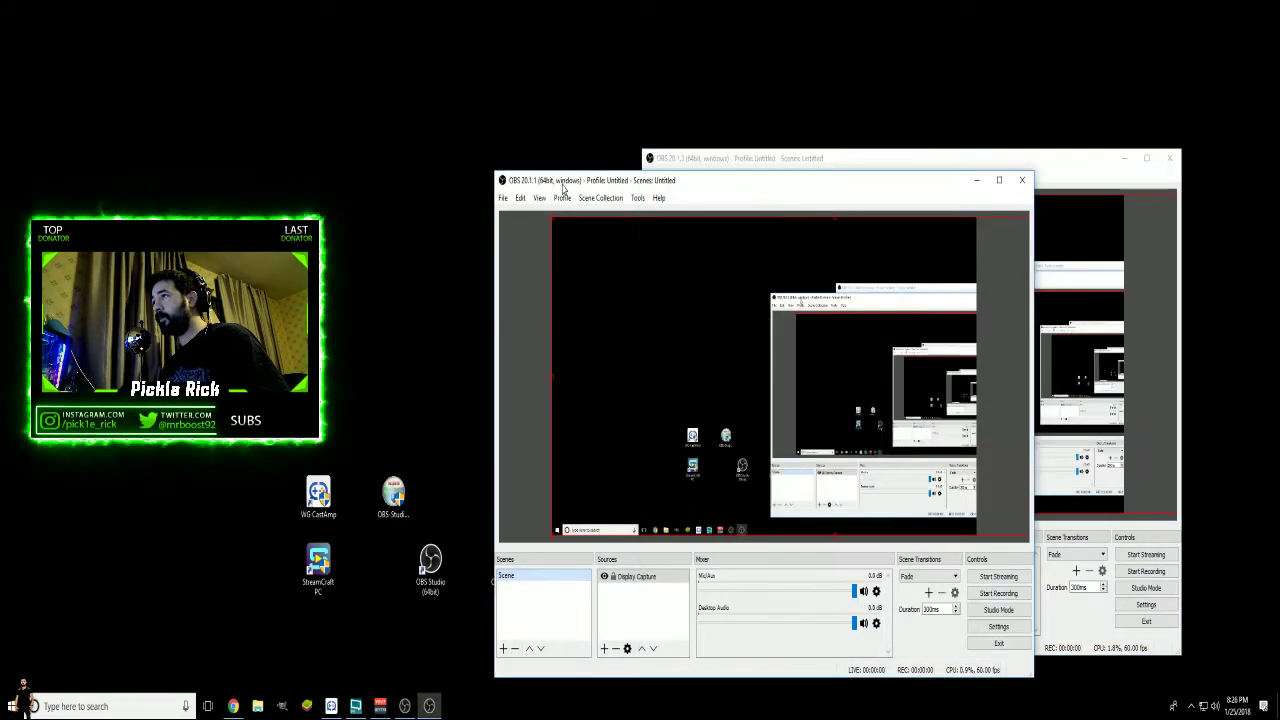
left_click_drag(608, 187, 660, 122)
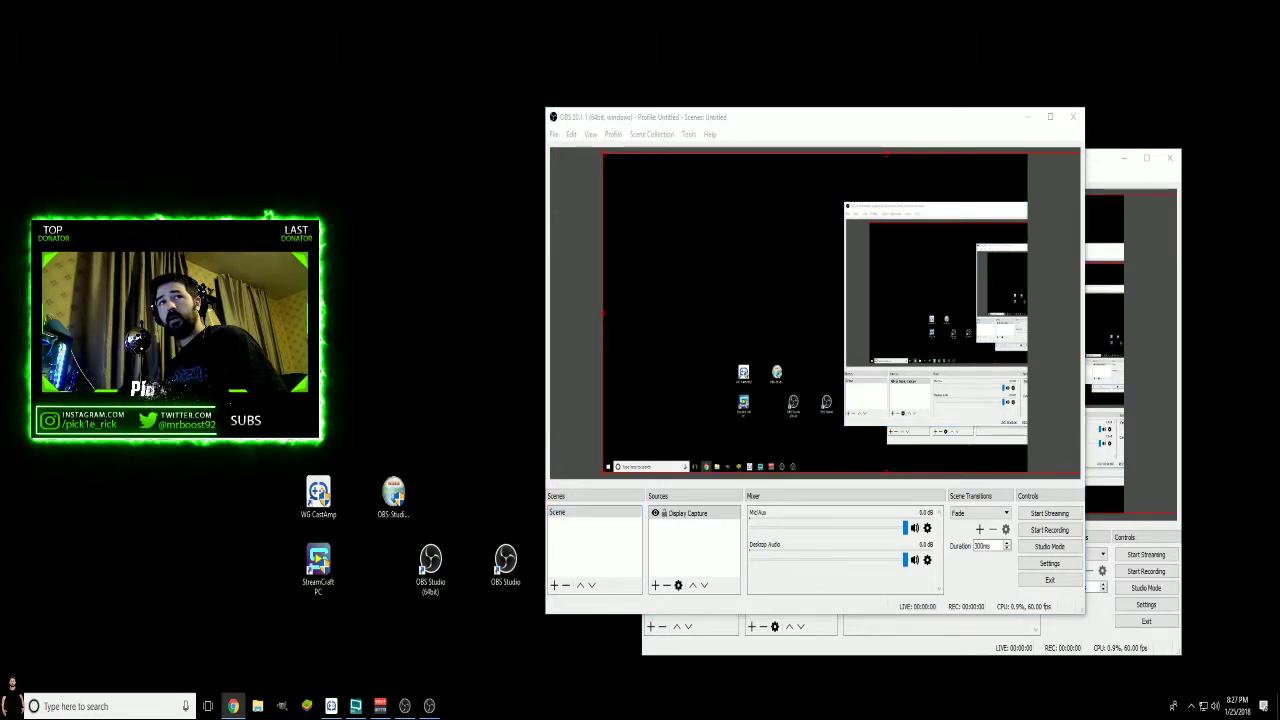
left_click(716, 122)
In the 20.1.1 instance's Stream settings, replace the URL with the new stream URL.
left_click(1050, 564)
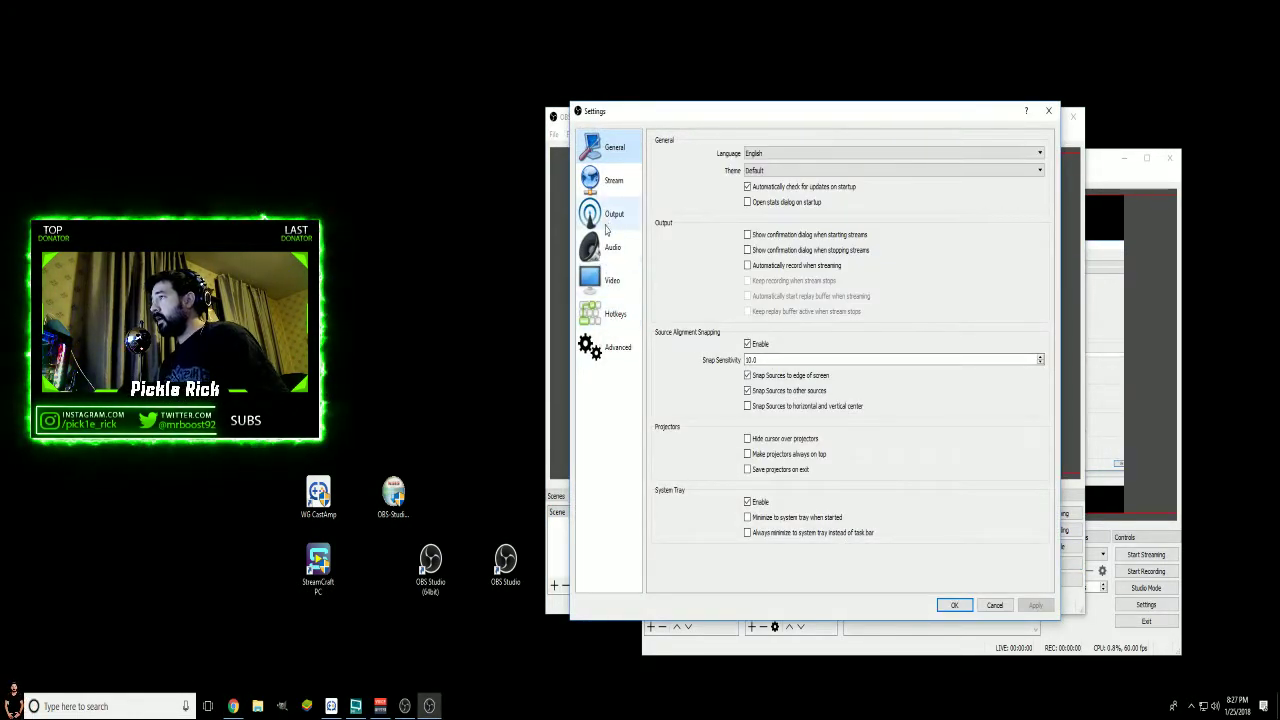
left_click(608, 180)
double_click(779, 178)
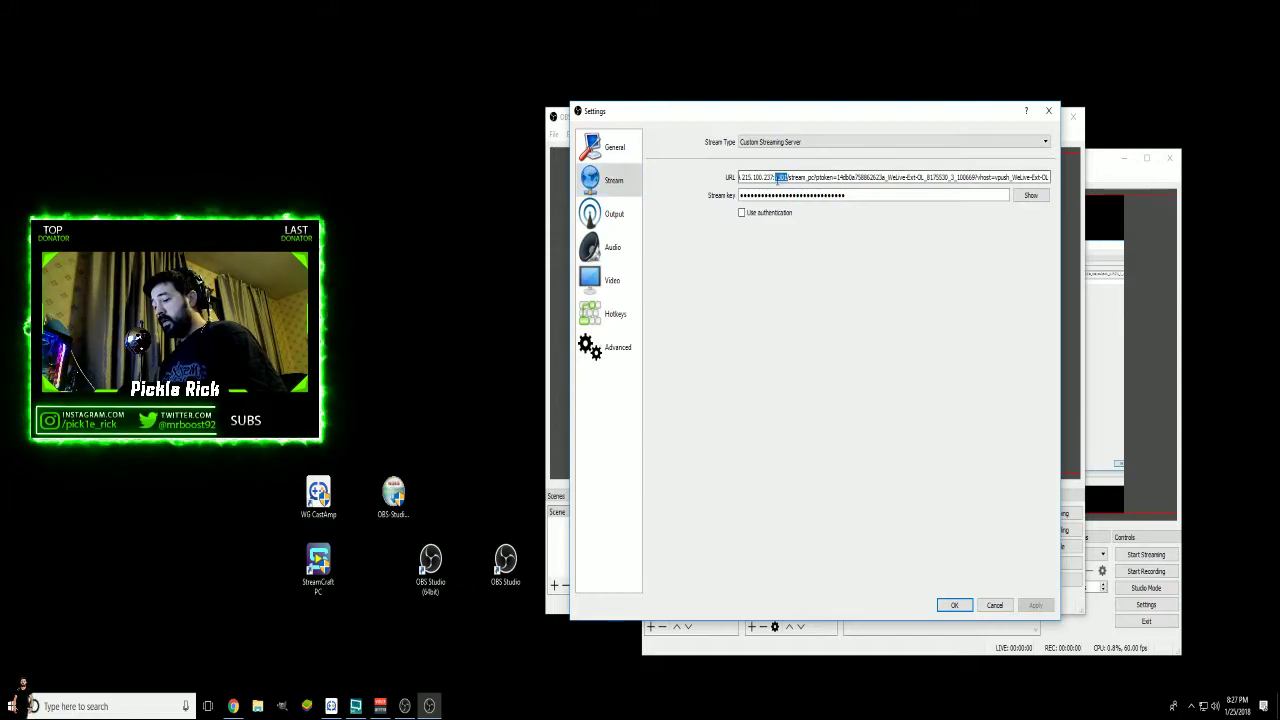
key("ctrl+a")
key("BackSpace")
key("ctrl+v")
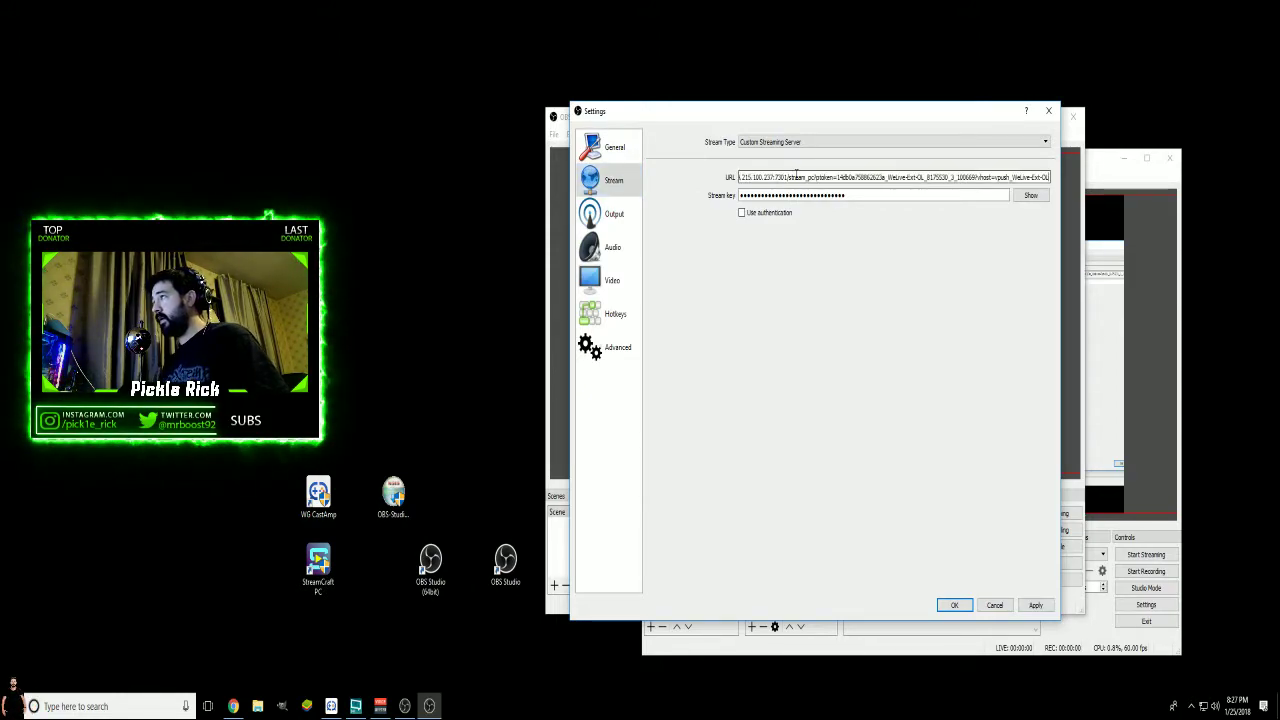
Paste the new stream key over the existing one, then apply and save the settings.
key("alt+Tab")
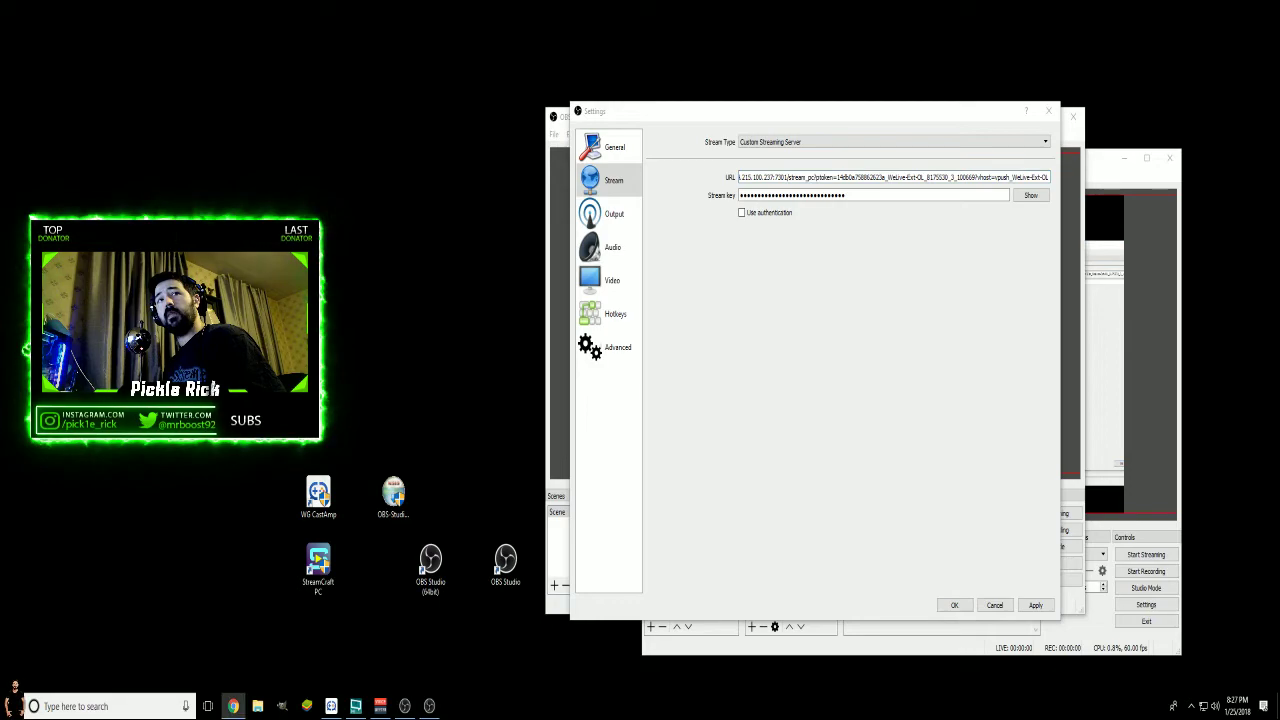
left_click(832, 196)
key("ctrl+a")
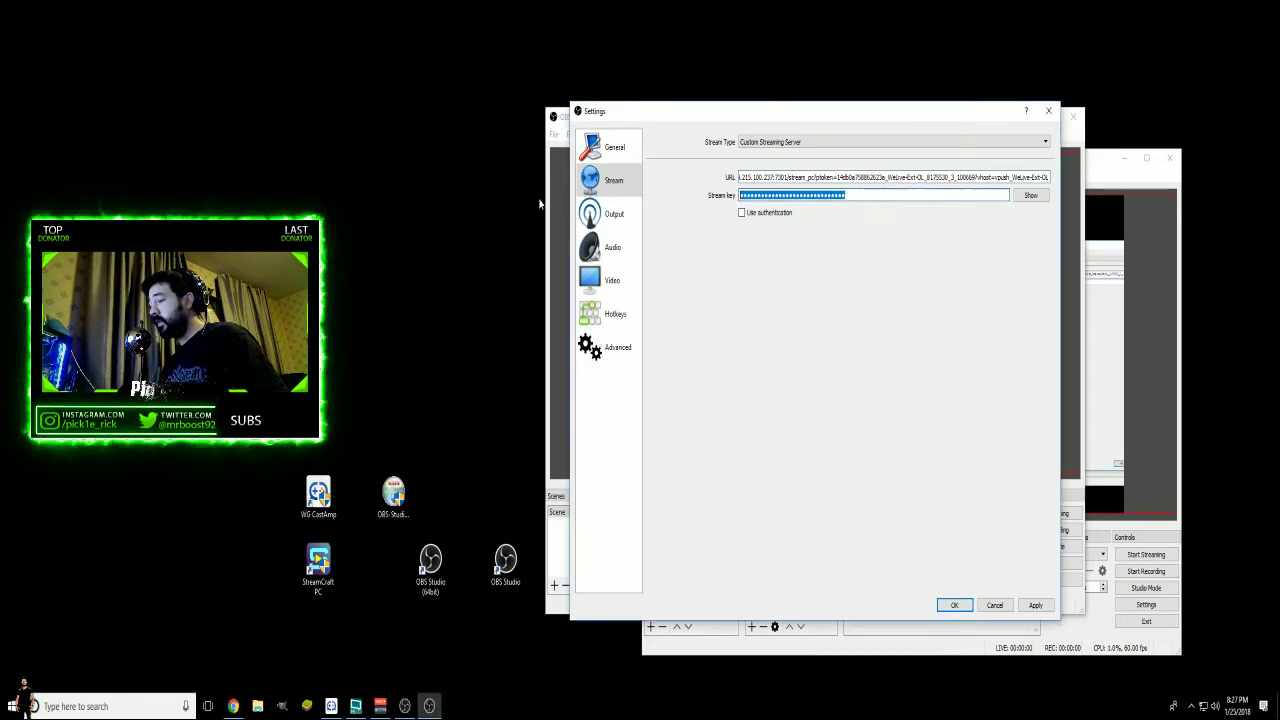
key("ctrl+v")
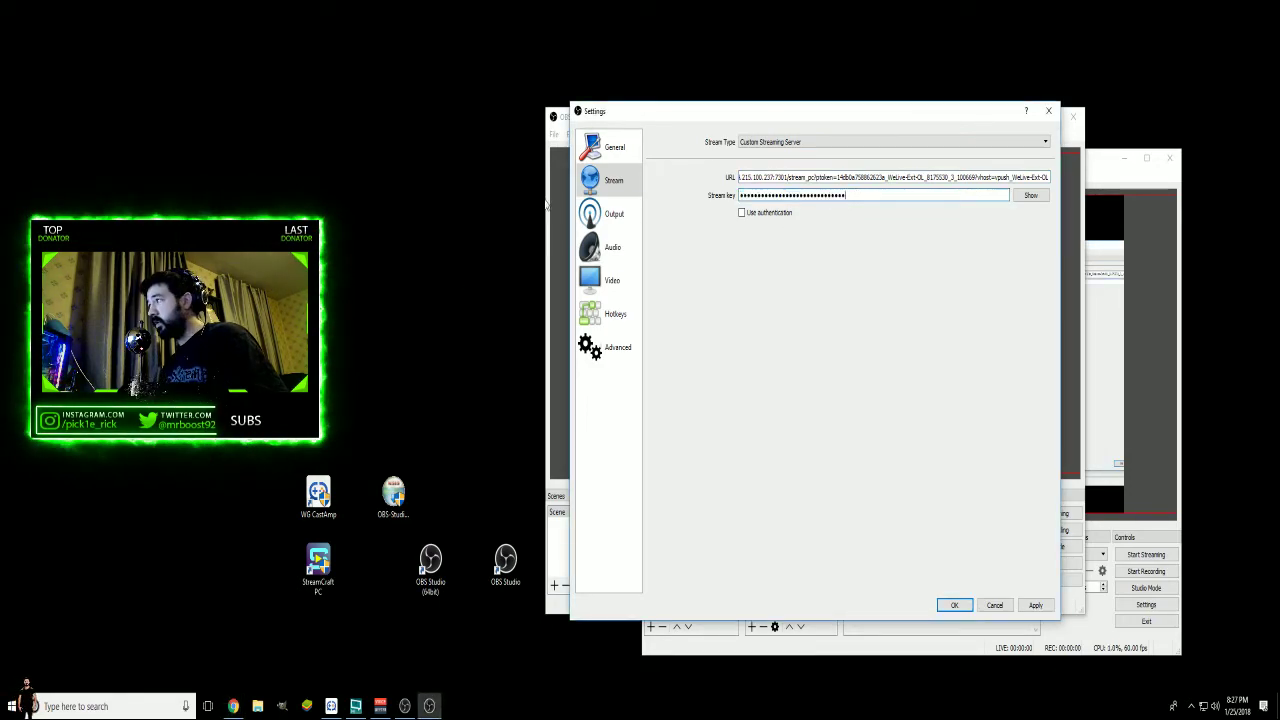
left_click(1036, 605)
left_click(954, 605)
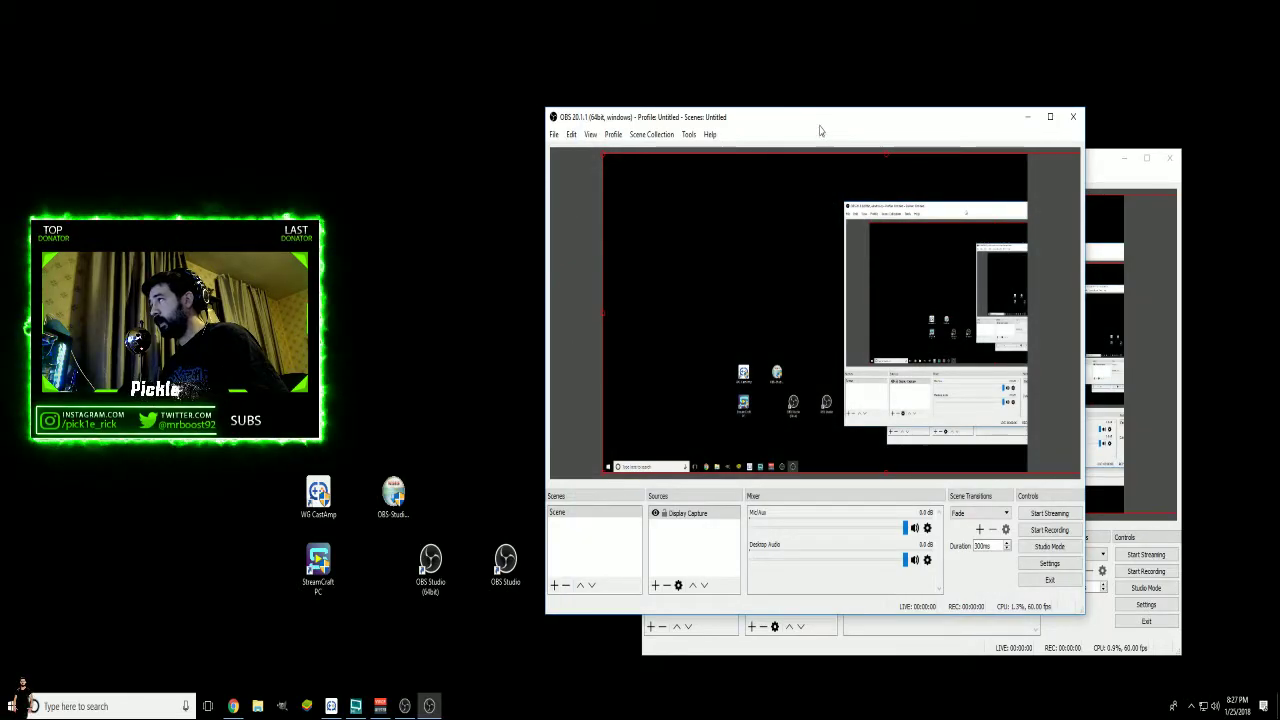
Rearrange both OBS windows, launch another instance, and bring OBS 20.1.1 back in front near the top.
left_click_drag(820, 126, 737, 188)
left_click_drag(918, 163, 935, 46)
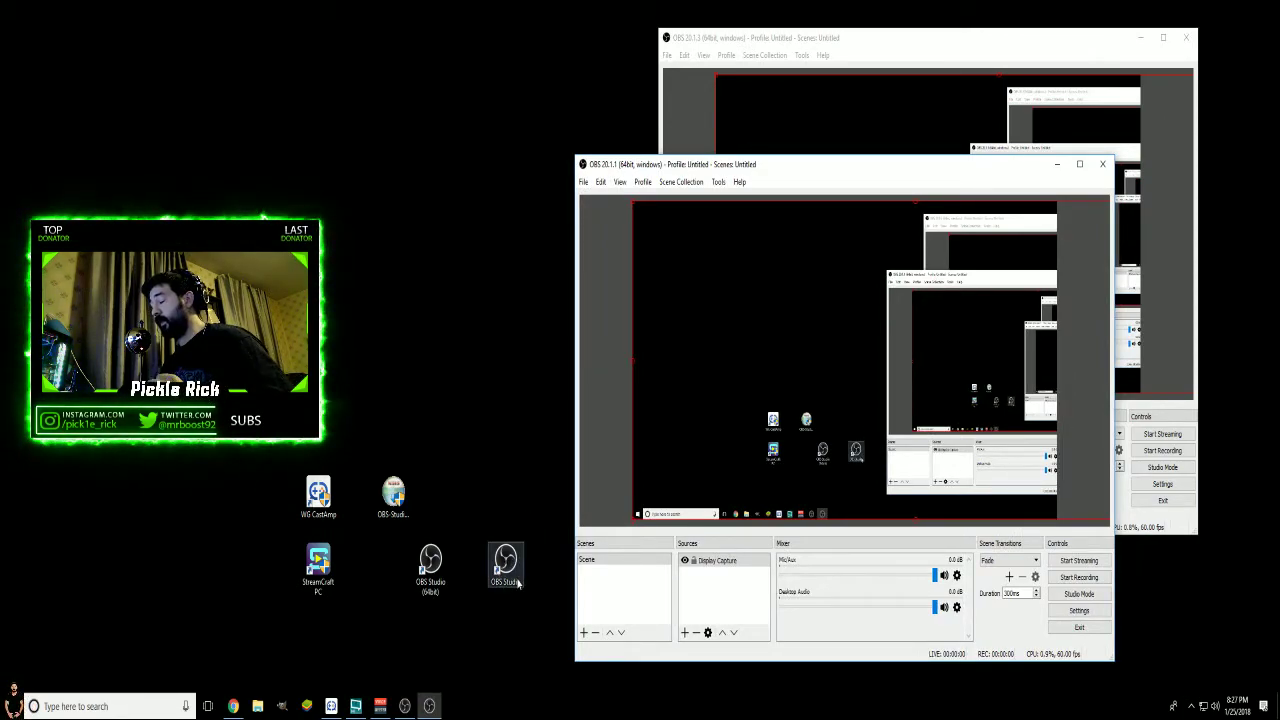
double_click(512, 570)
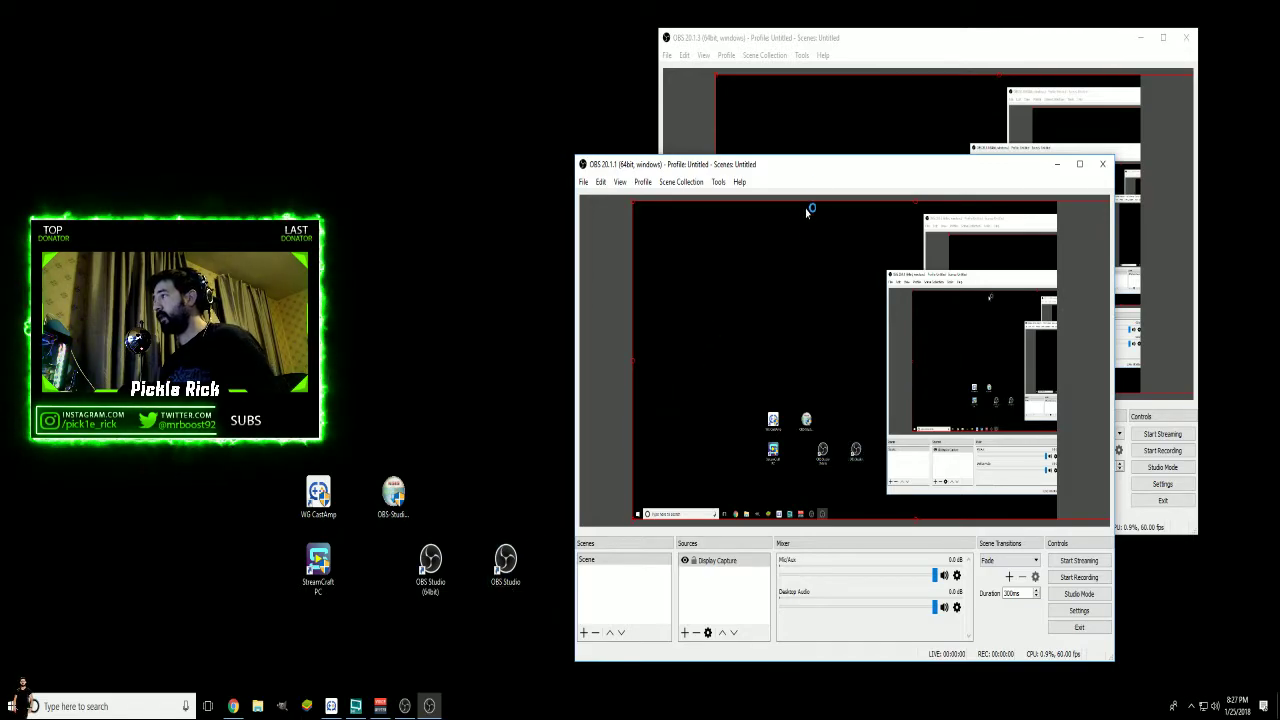
left_click_drag(807, 170, 781, 172)
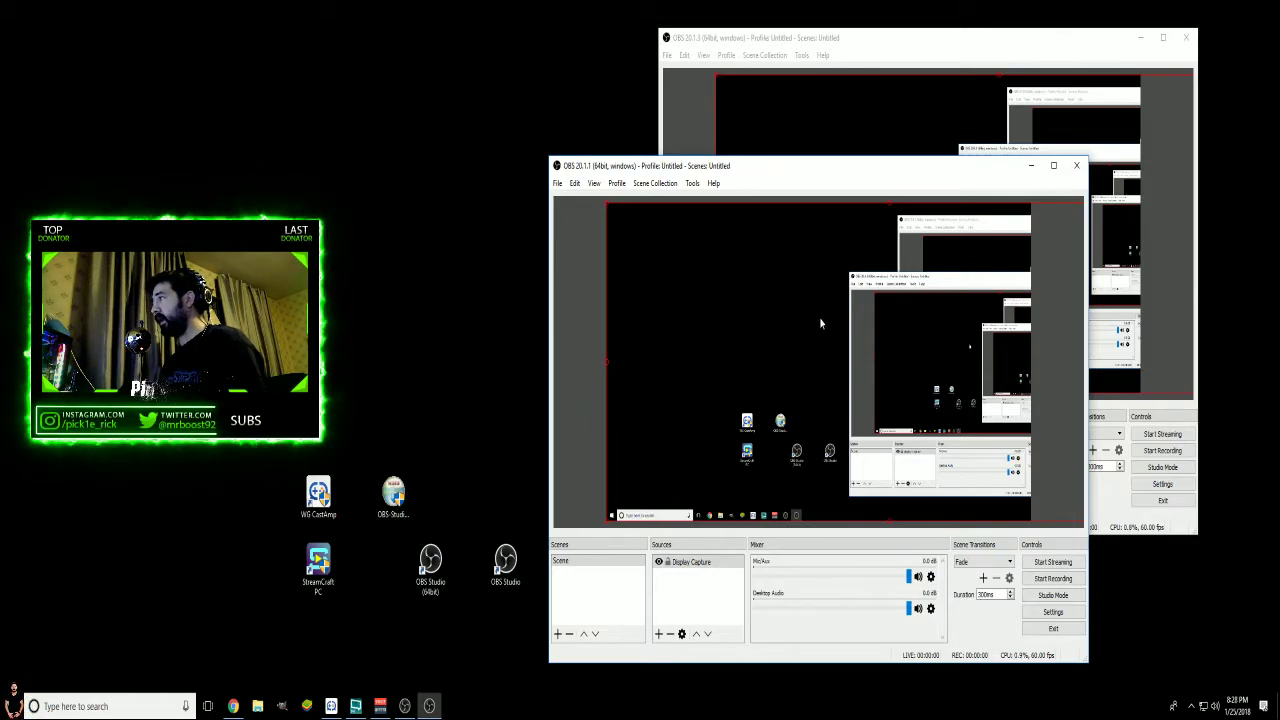
left_click(816, 35)
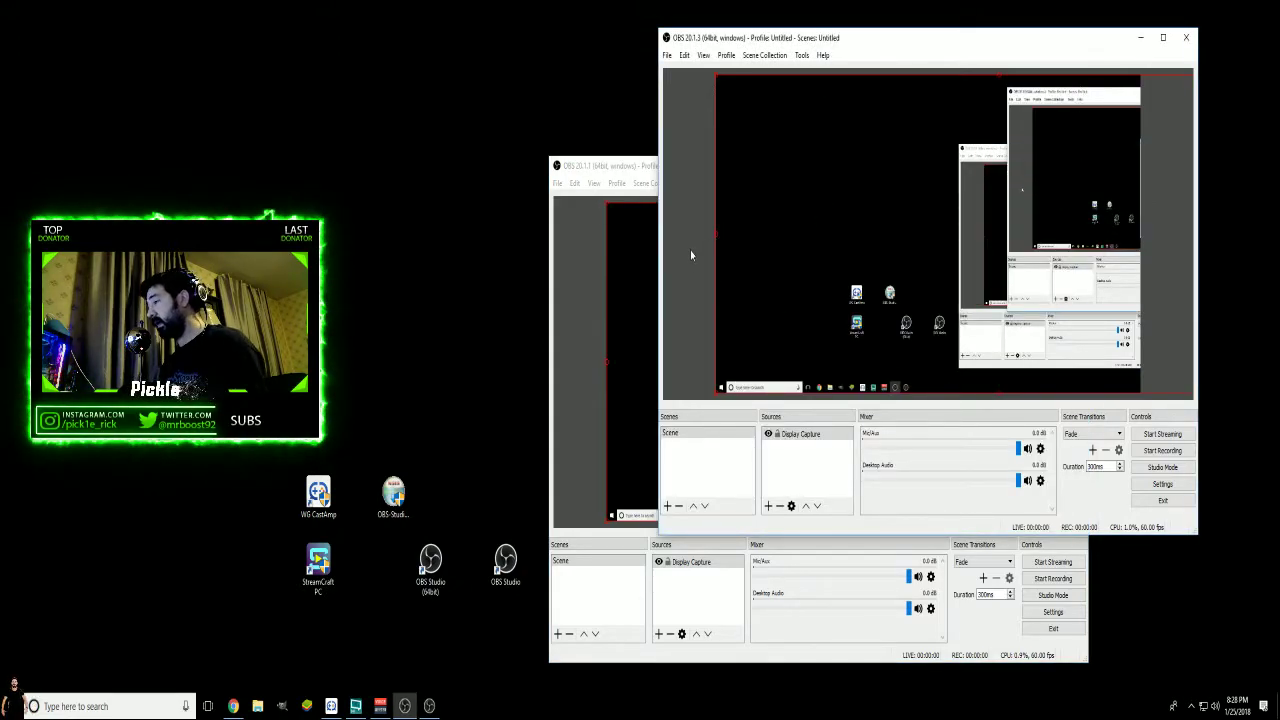
left_click(637, 175)
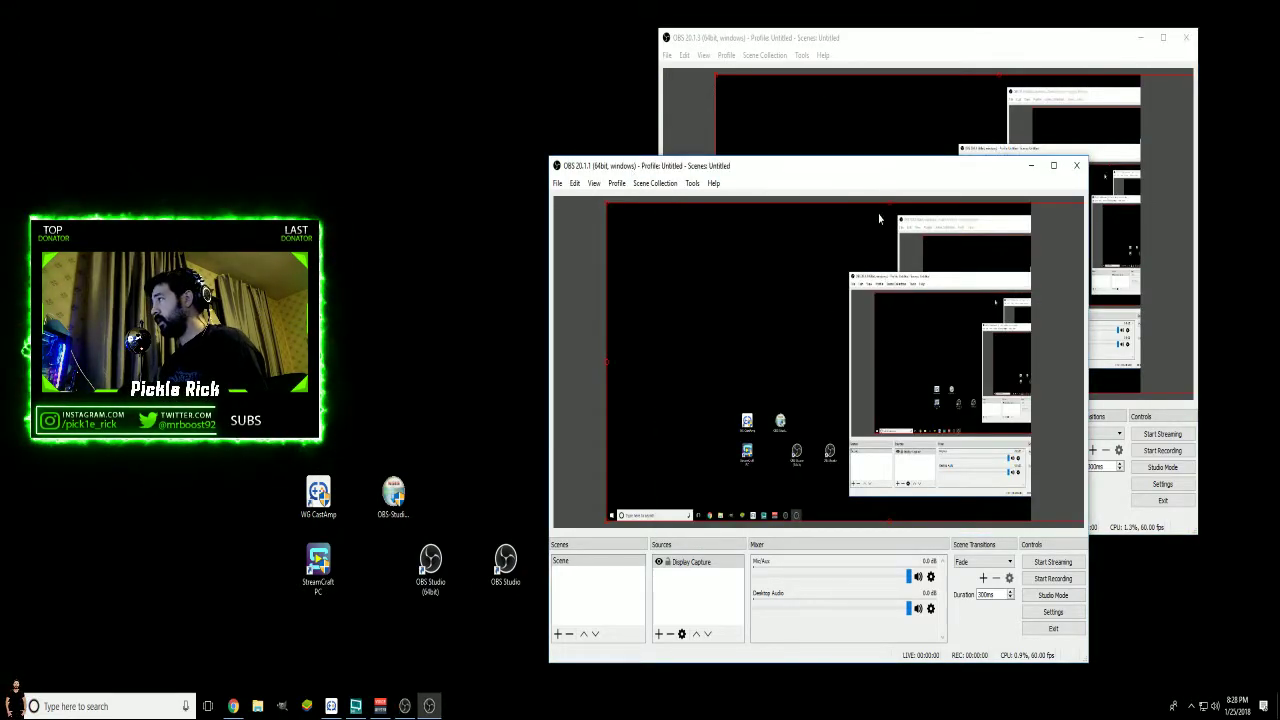
left_click_drag(876, 173, 884, 46)
left_click(700, 57)
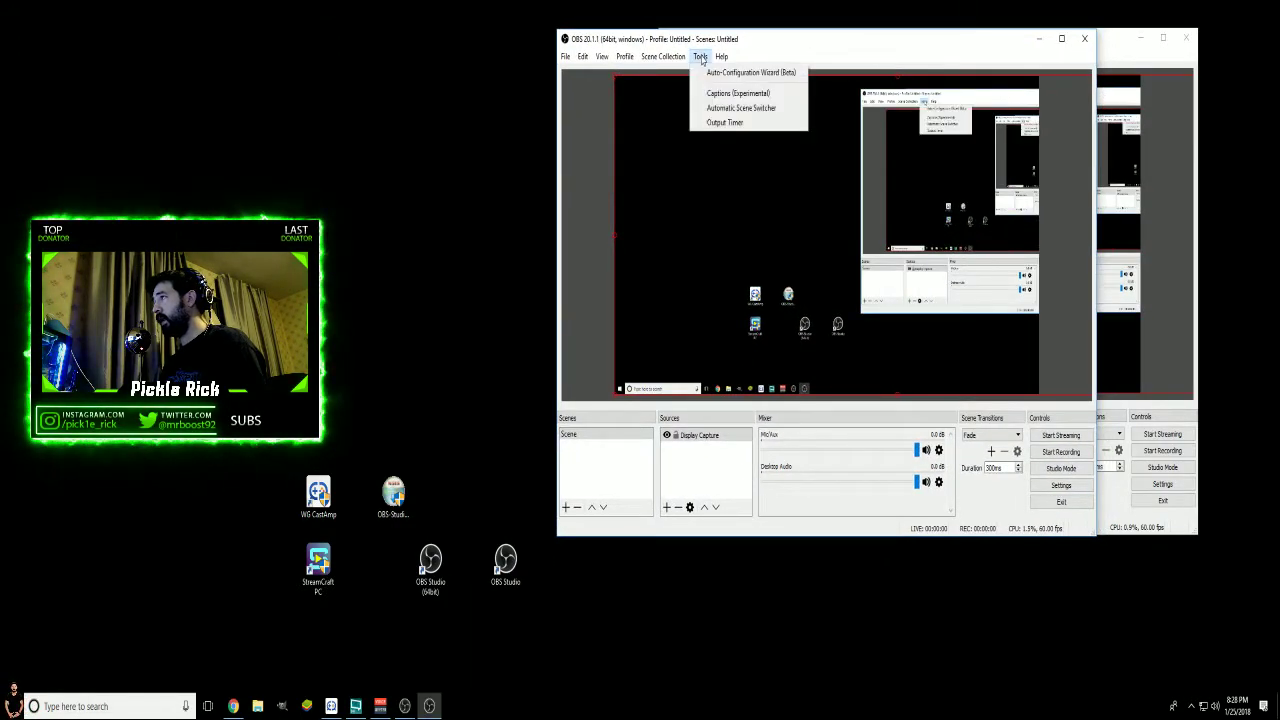
left_click(1061, 484)
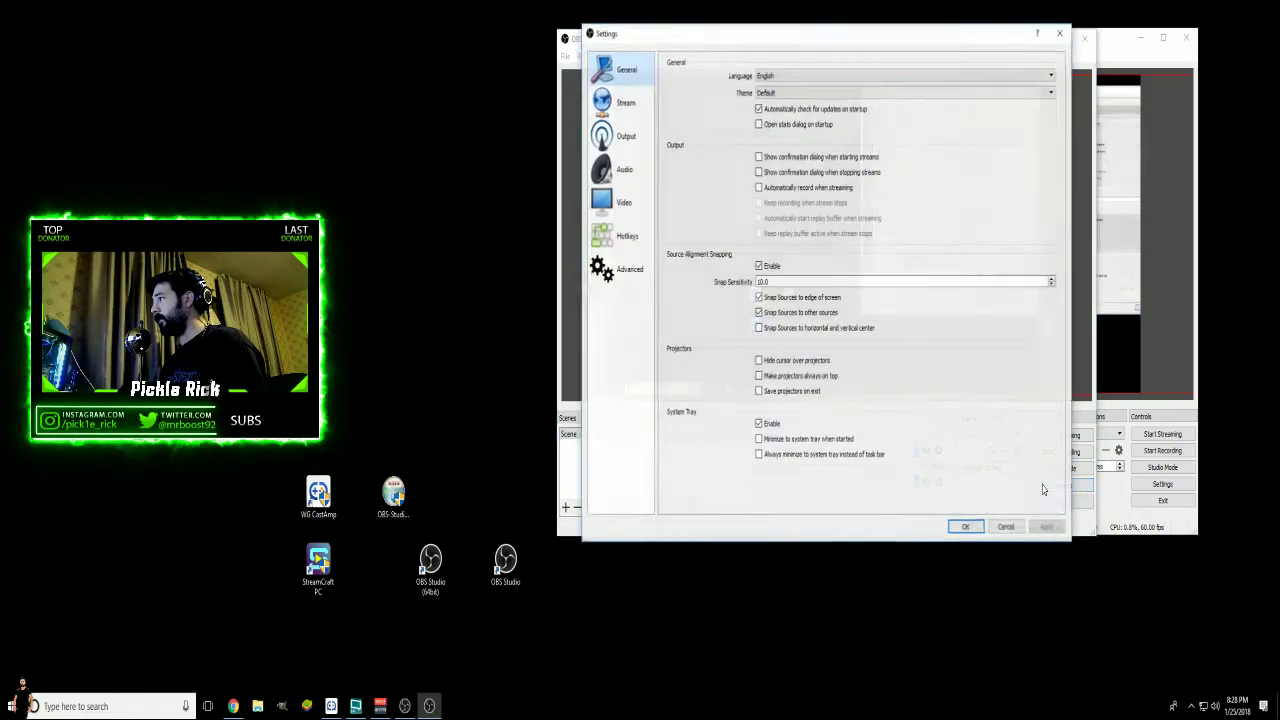
left_click(622, 103)
left_click(627, 140)
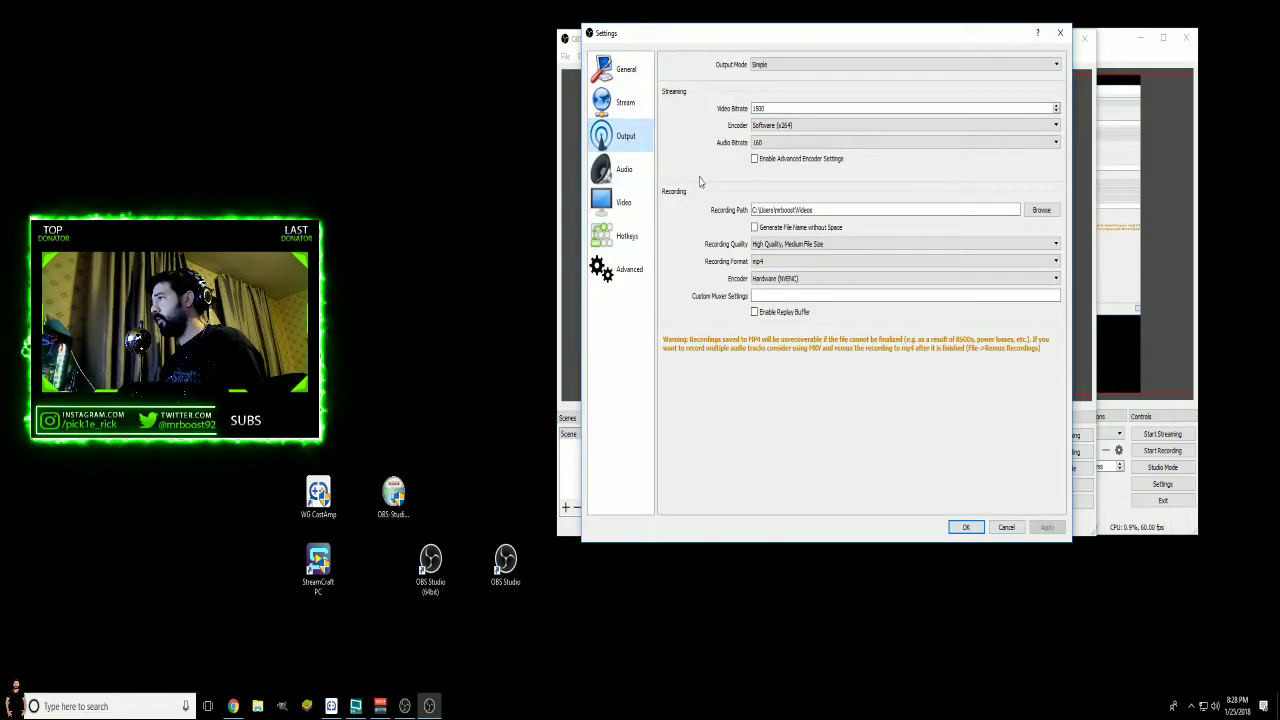
double_click(758, 108)
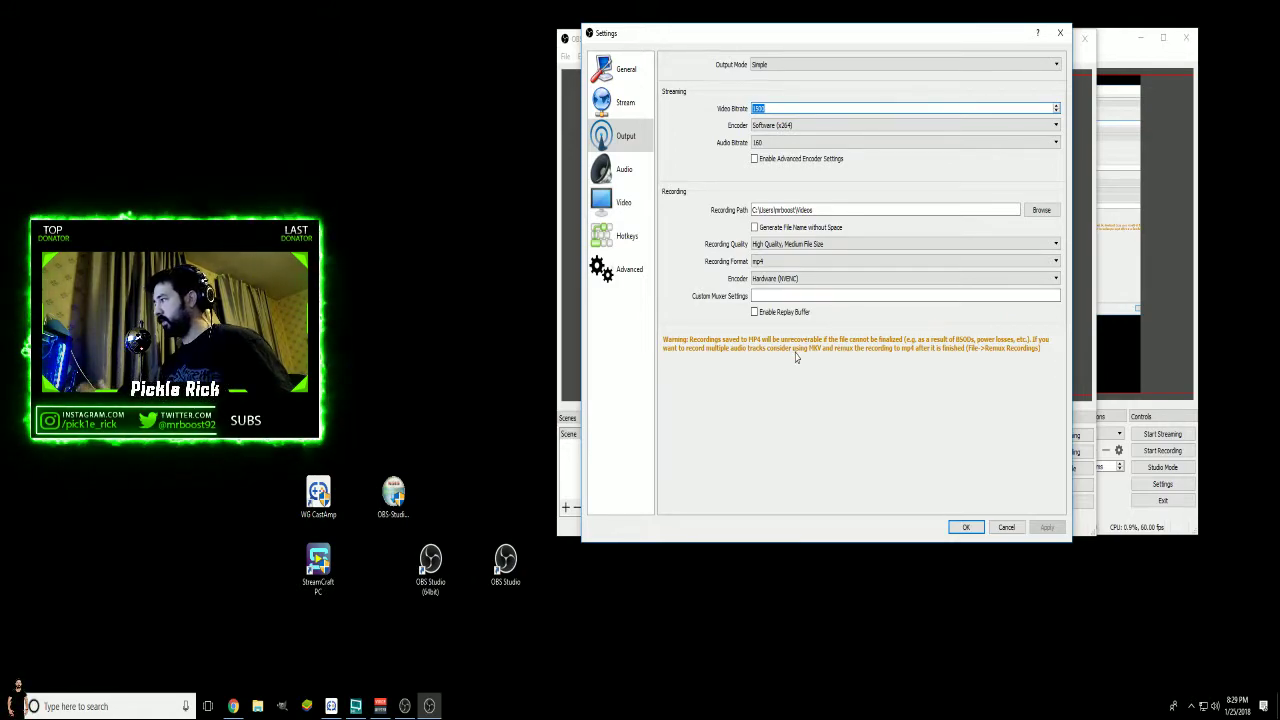
left_click(752, 109)
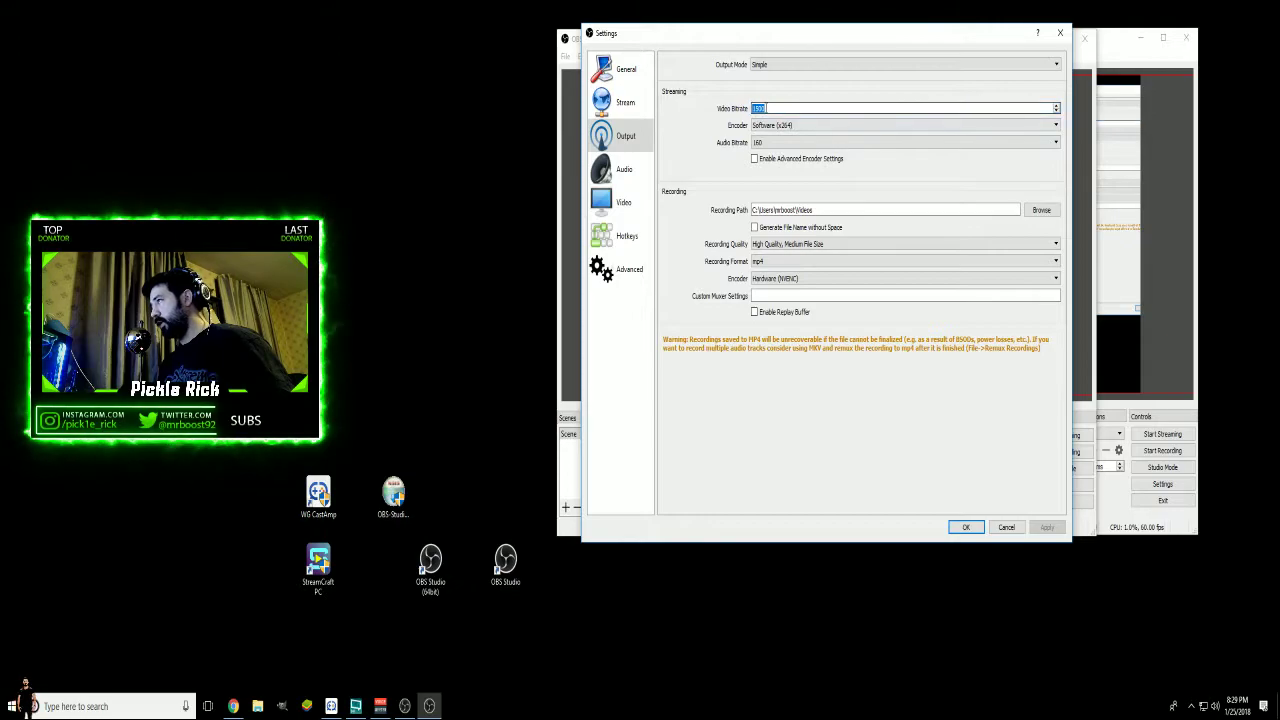
left_click(966, 528)
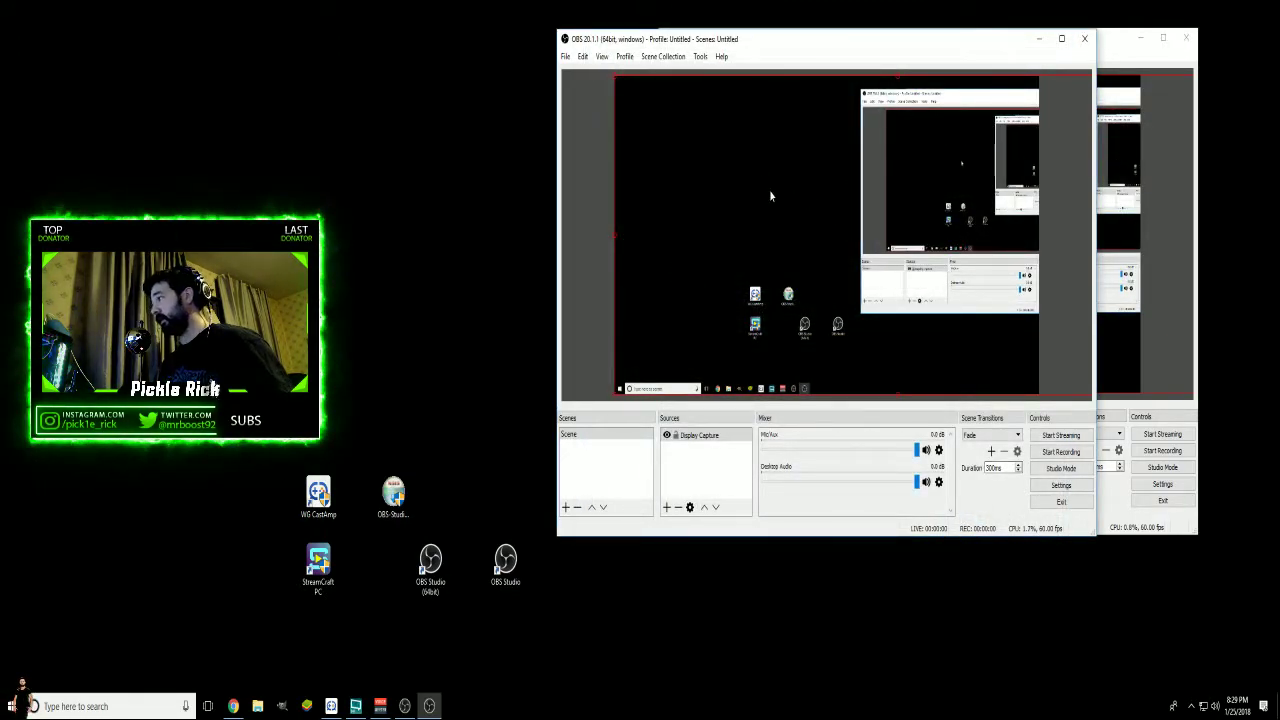
Arrange the two OBS windows side by side, try streaming from the left one, and dismiss the connection failure.
left_click_drag(850, 42, 711, 65)
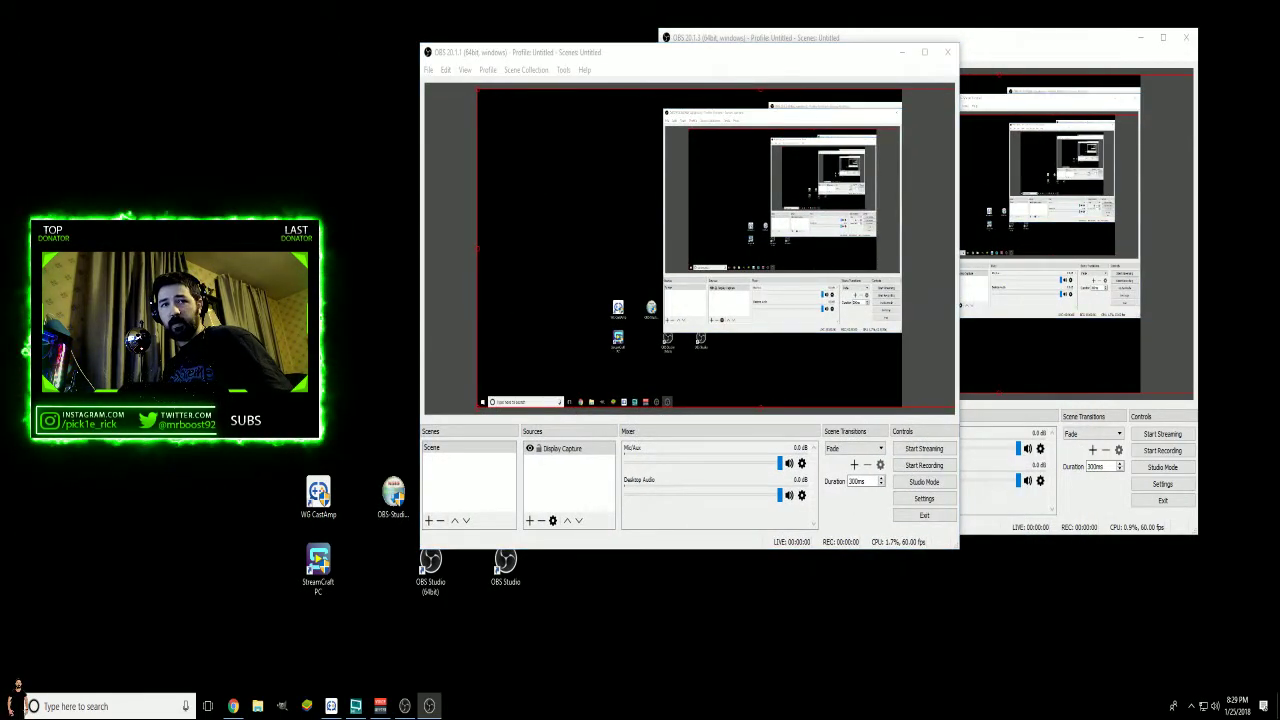
left_click_drag(636, 54, 604, 40)
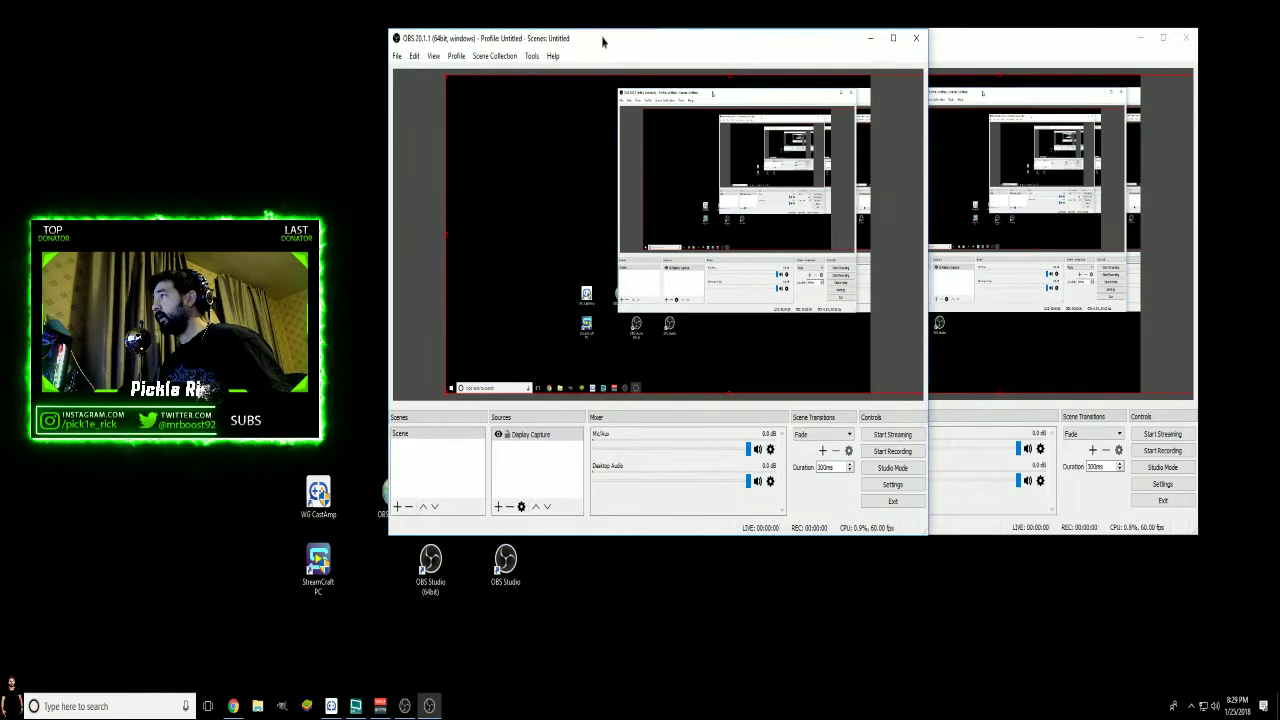
left_click(899, 440)
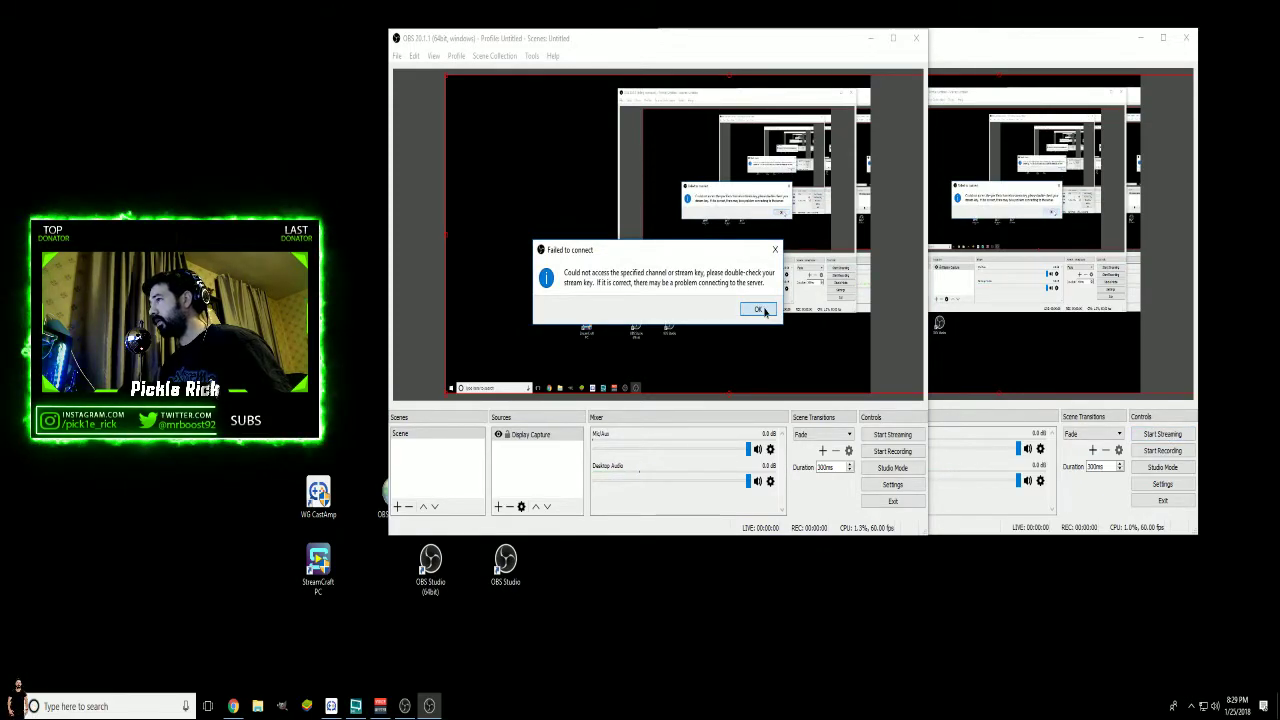
left_click(763, 310)
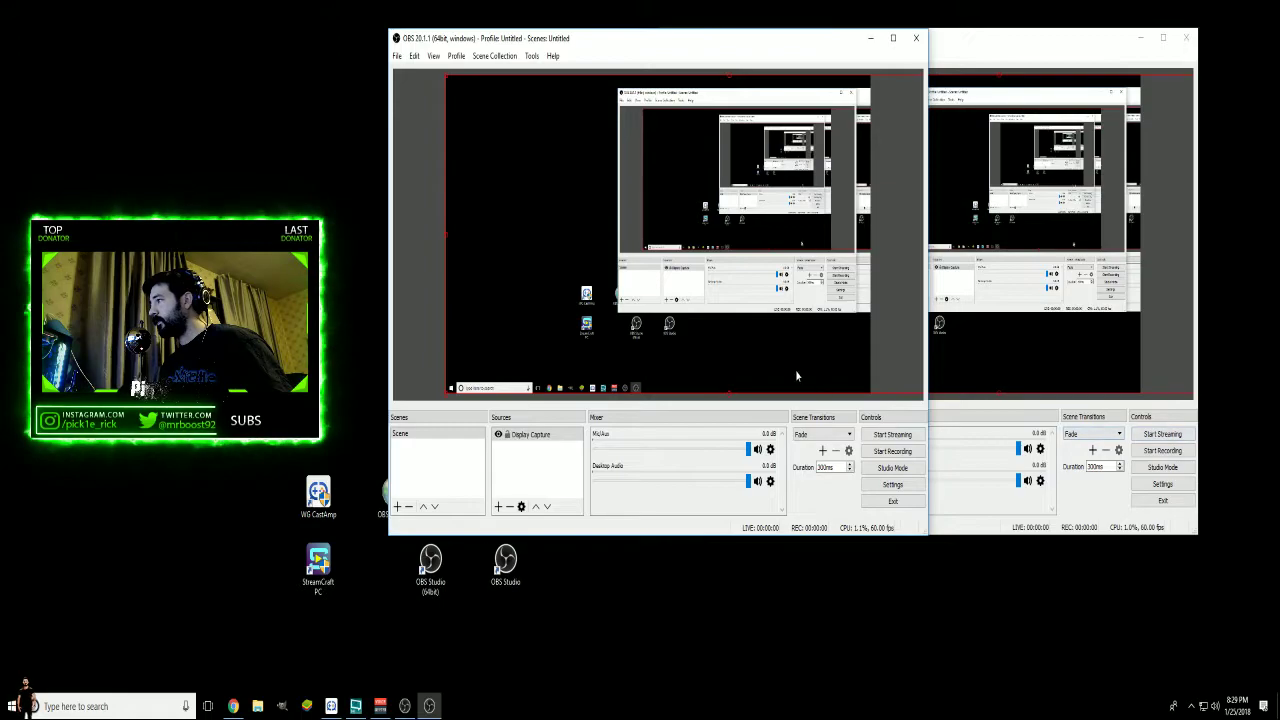
Bring up the left OBS instance's Settings window after glancing at the Tools menu.
left_click(531, 56)
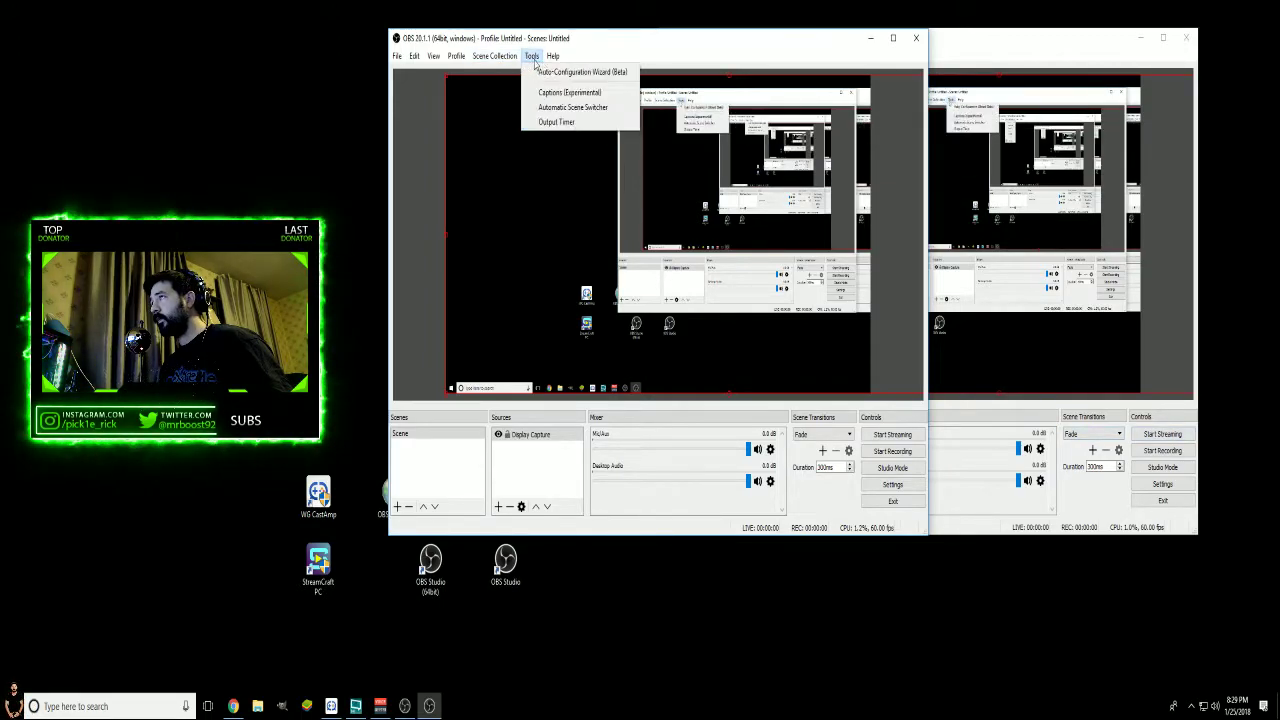
left_click(531, 56)
left_click(891, 485)
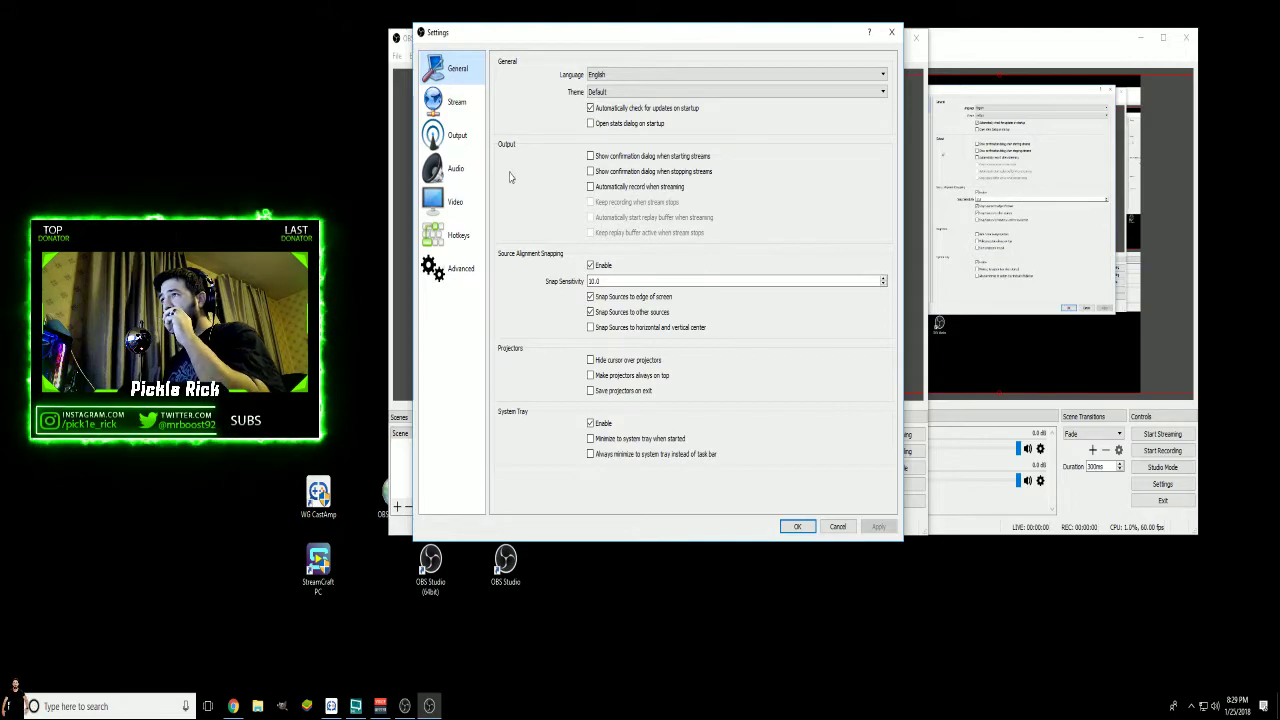
Paste the new server URL and stream key from the browser into the Stream page, then apply and save.
left_click(452, 102)
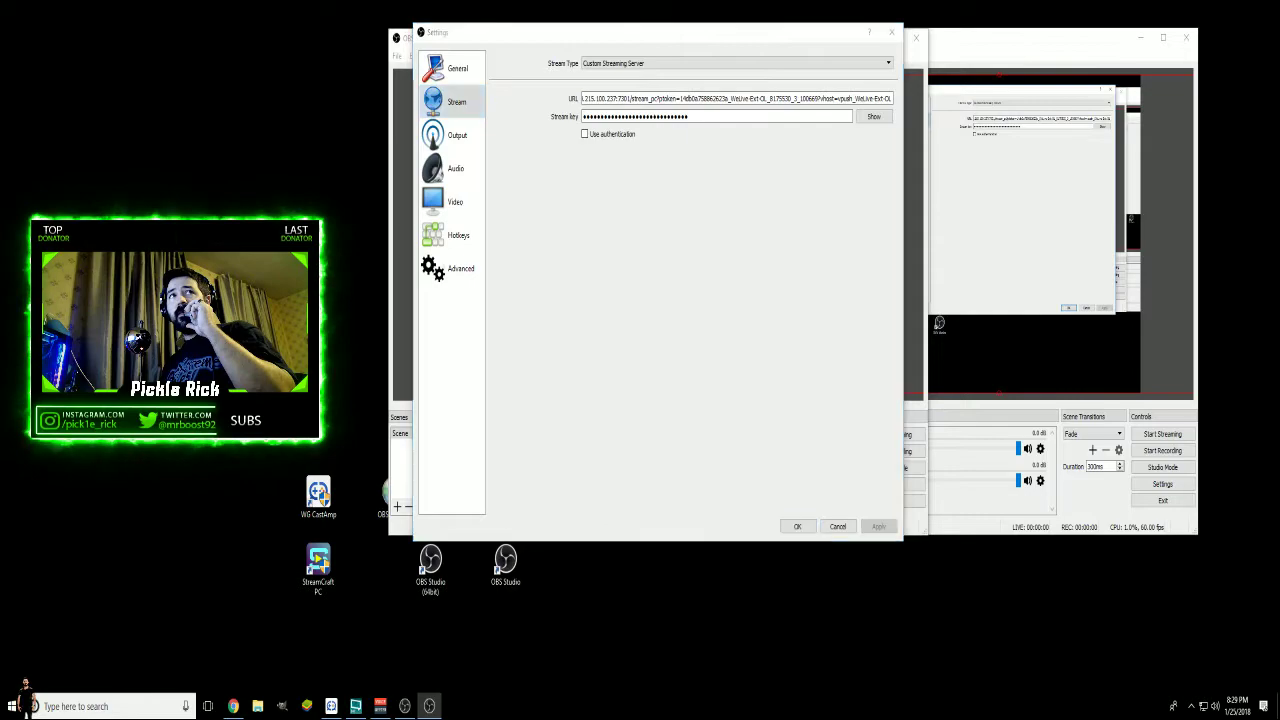
key("alt+Tab")
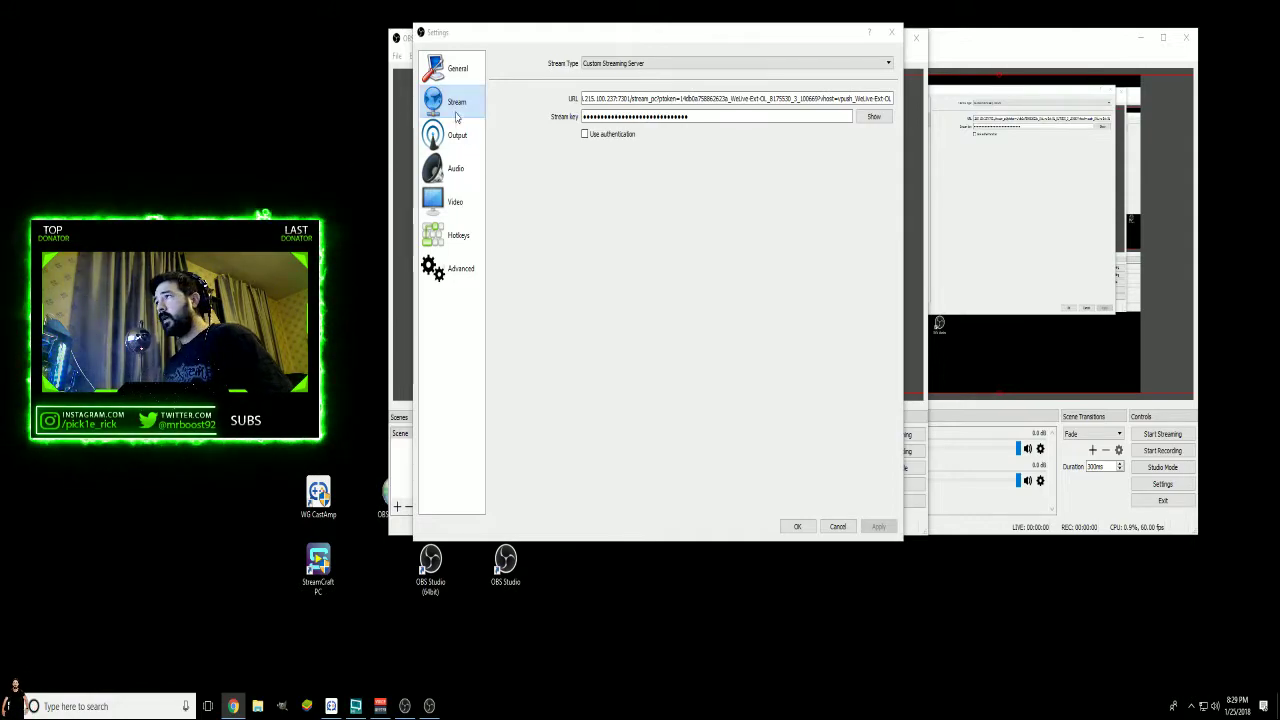
triple_click(595, 98)
key("ctrl+v")
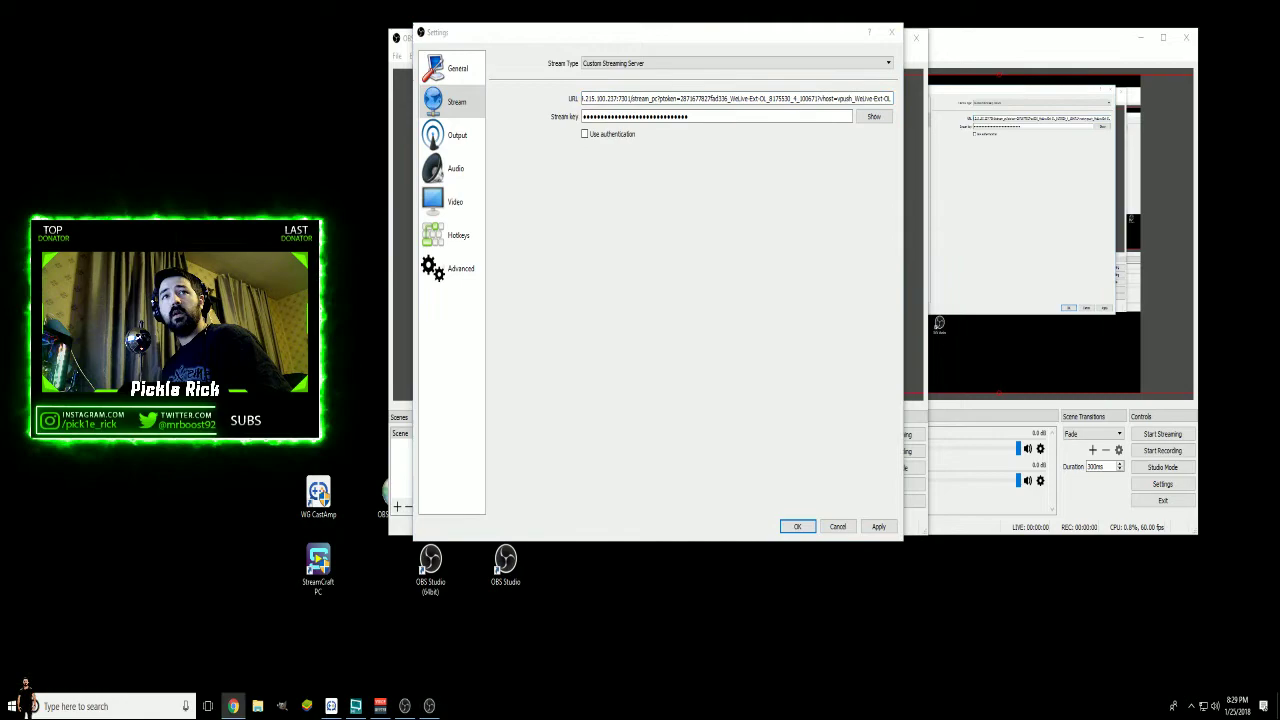
key("Tab")
key("ctrl+v")
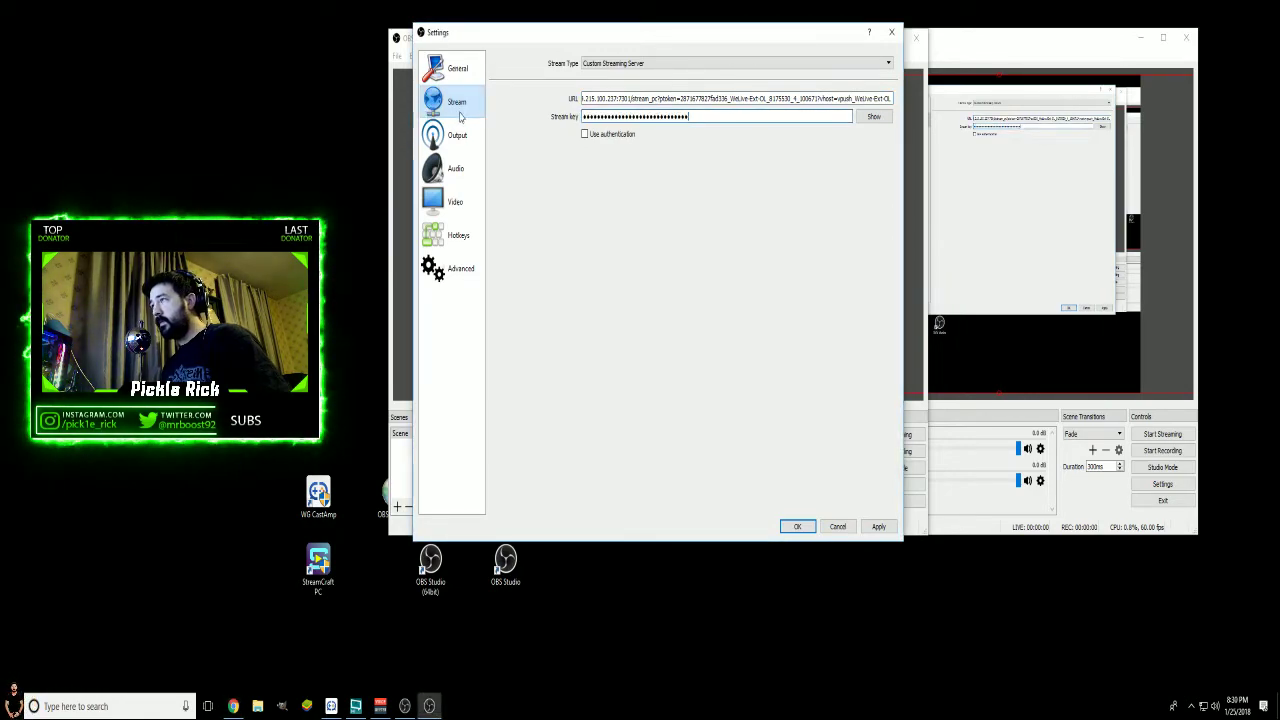
left_click(878, 526)
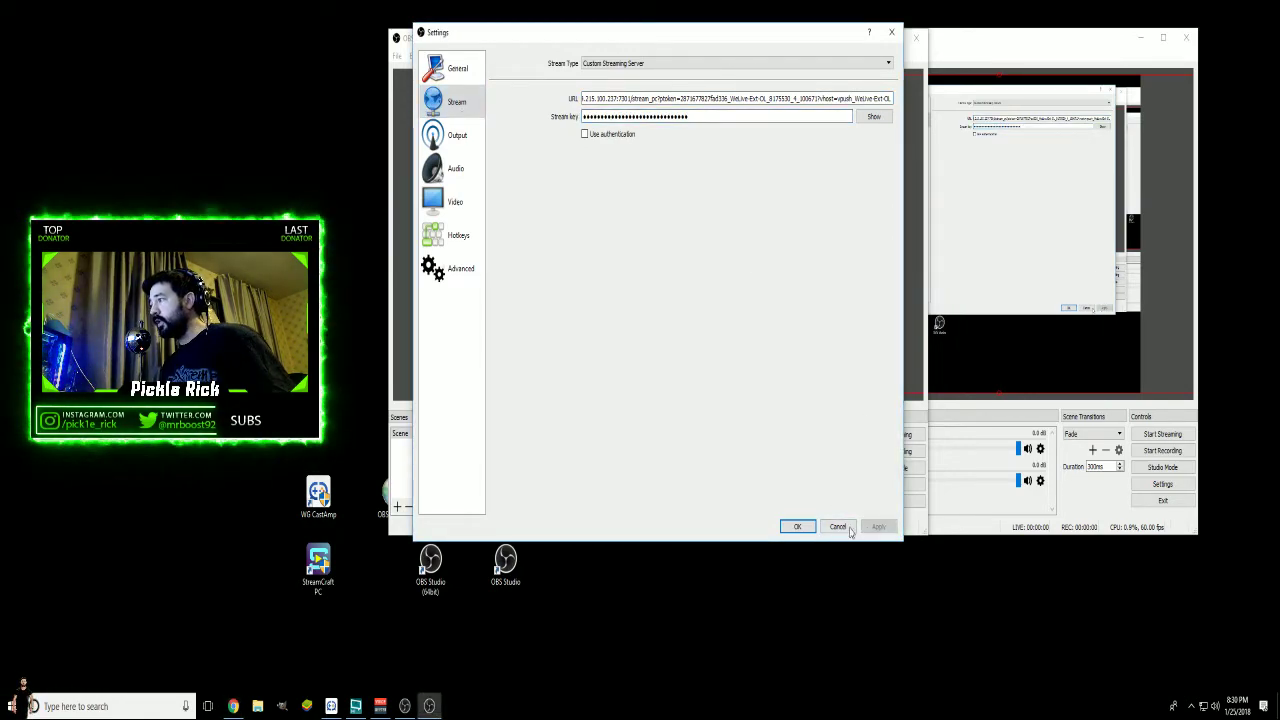
left_click(797, 526)
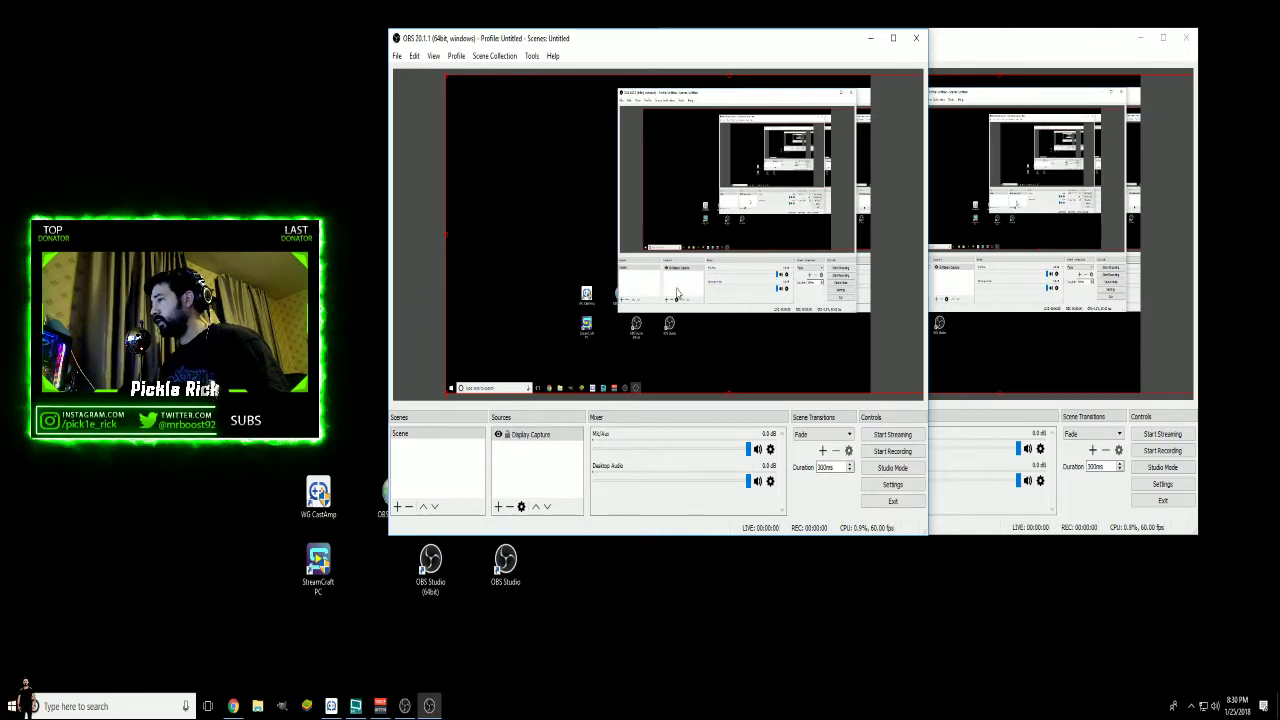
Start streaming in both the left and right OBS windows, after cancelling an accidental recording.
left_click(890, 451)
left_click(891, 451)
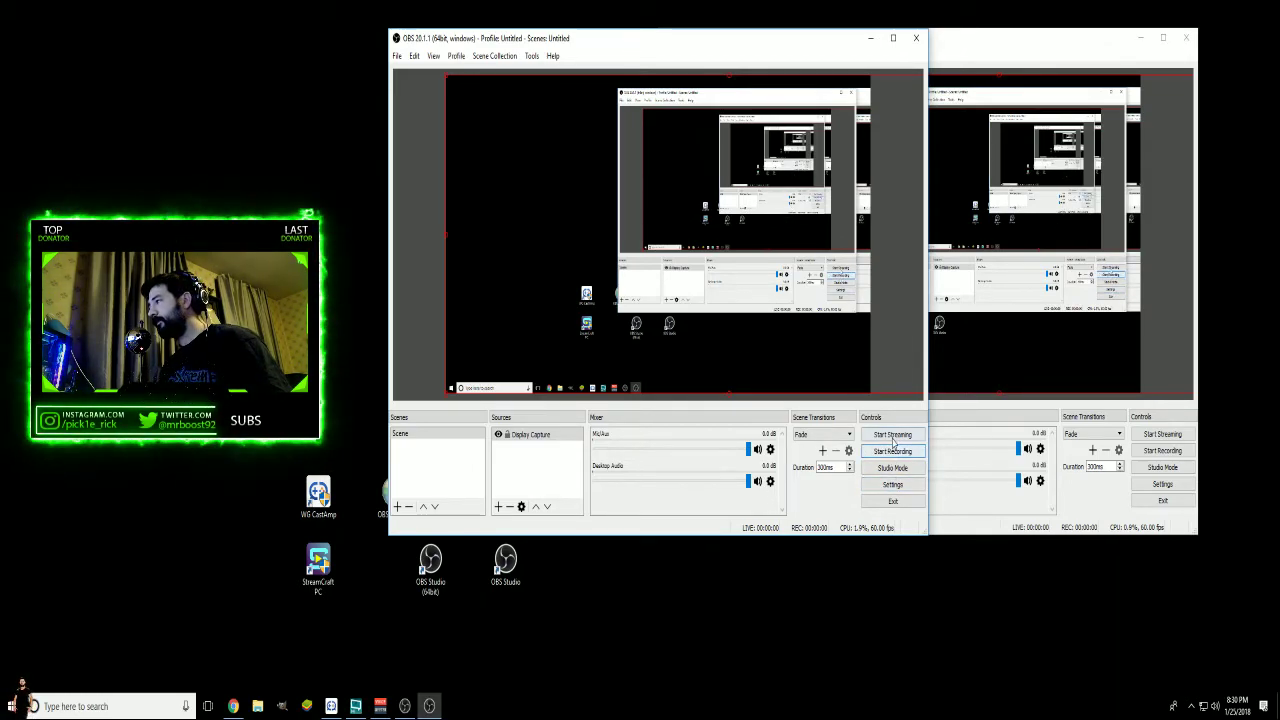
left_click(900, 436)
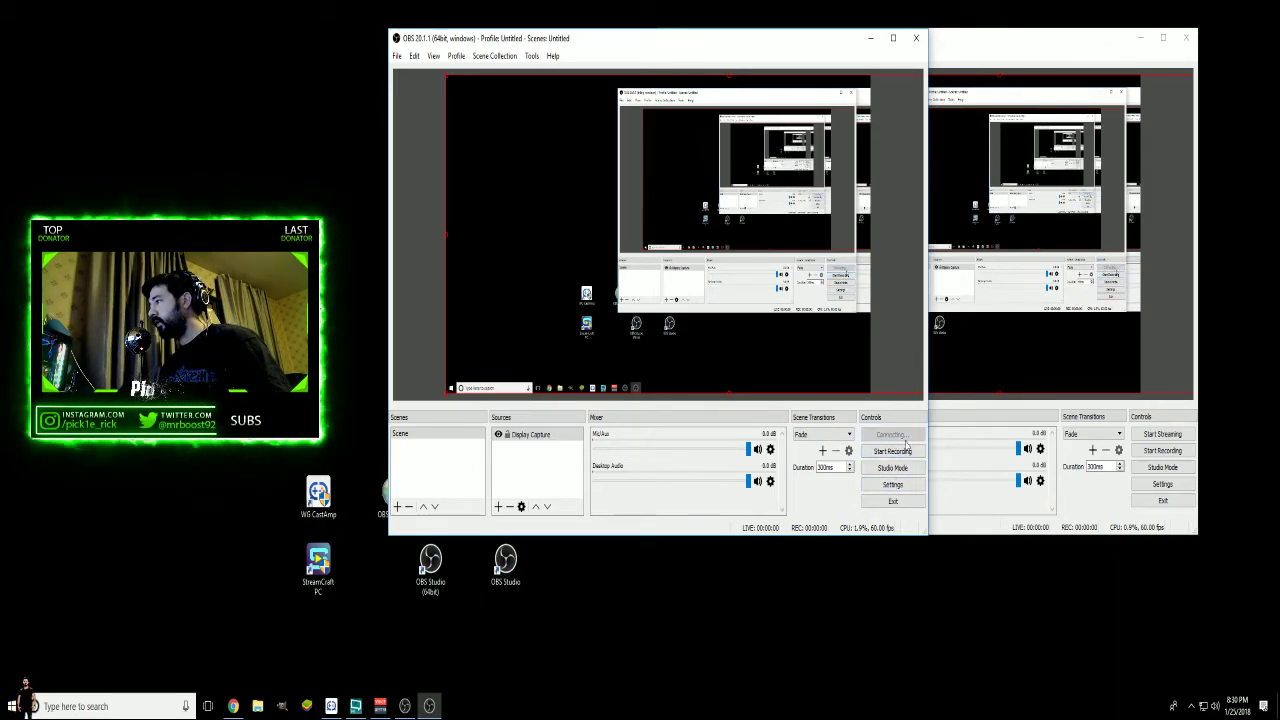
left_click(1162, 434)
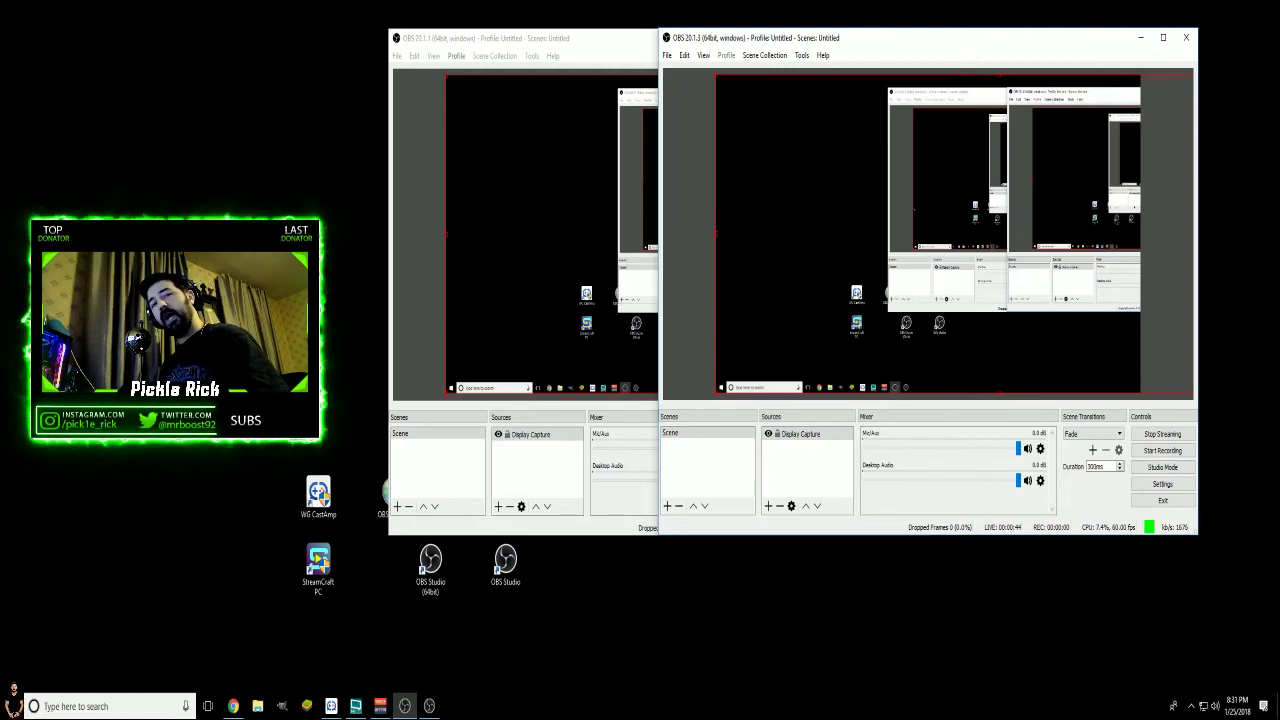
key("alt+Tab")
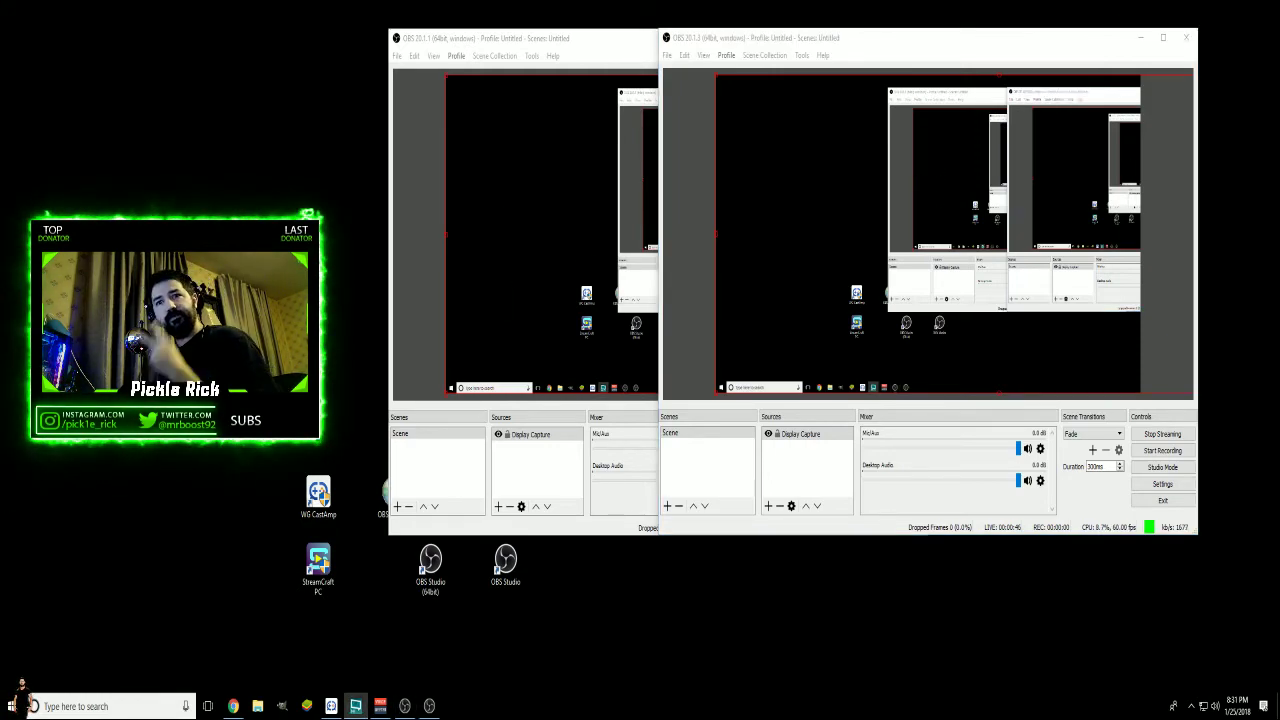